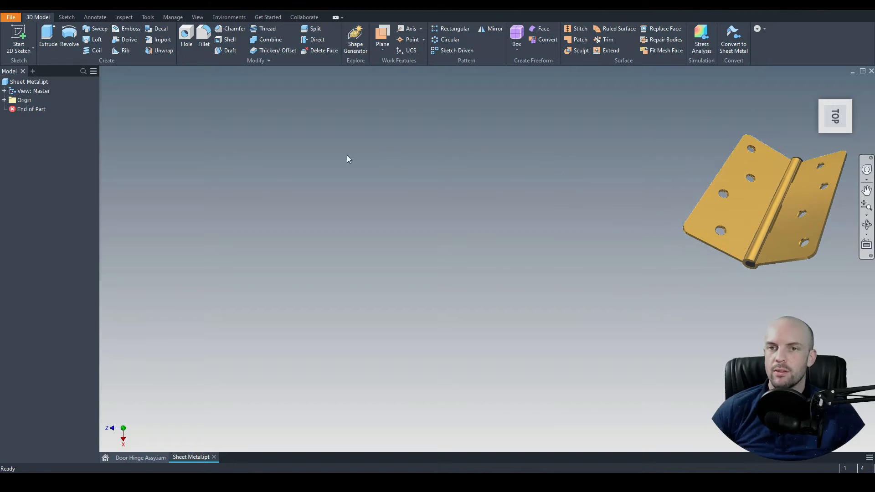
- Start a sketch on the horizontal XZ plane and draw a 100 by 40 mm centre-point rectangle centred on the origin
{"action": "left_click", "coordinate": [18, 36]}
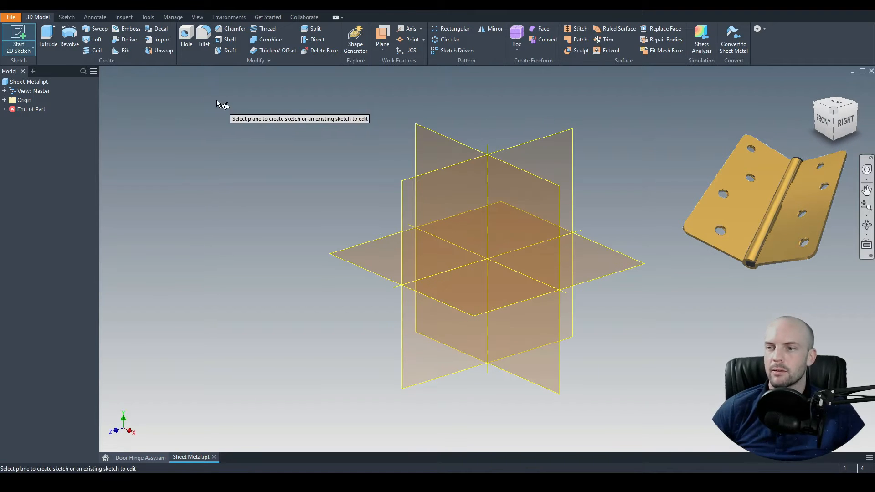
{"action": "left_click", "coordinate": [374, 266]}
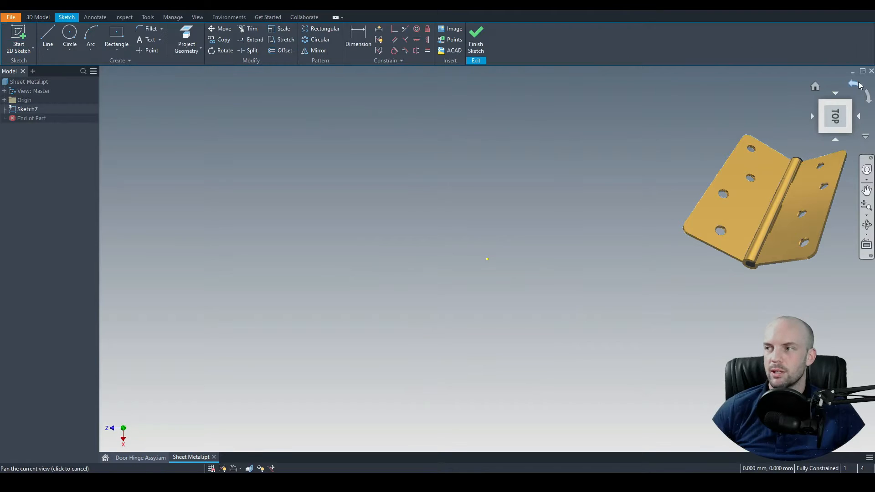
{"action": "left_click", "coordinate": [117, 34]}
{"action": "left_click", "coordinate": [361, 234]}
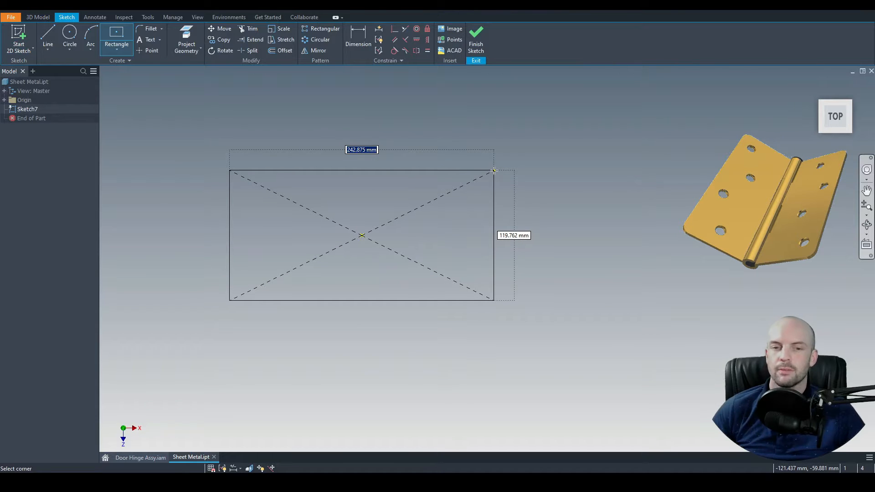
{"action": "type", "text": "1"}
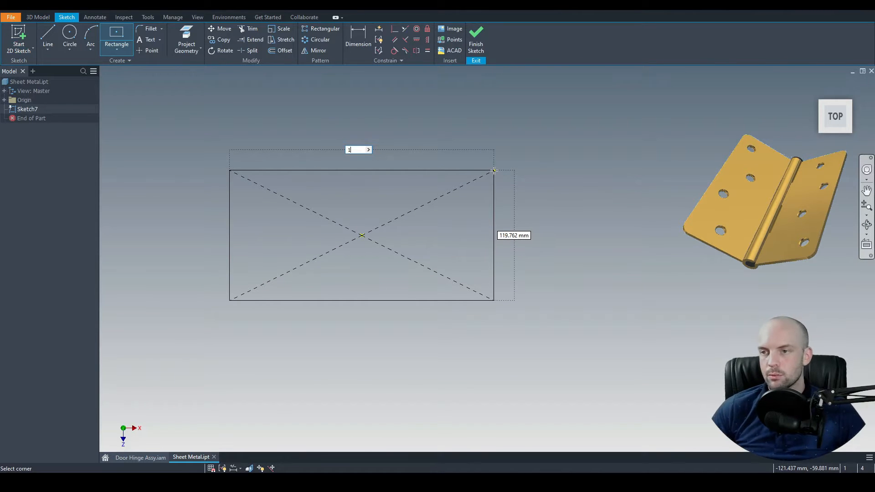
{"action": "type", "text": "00"}
{"action": "key", "text": "Tab"}
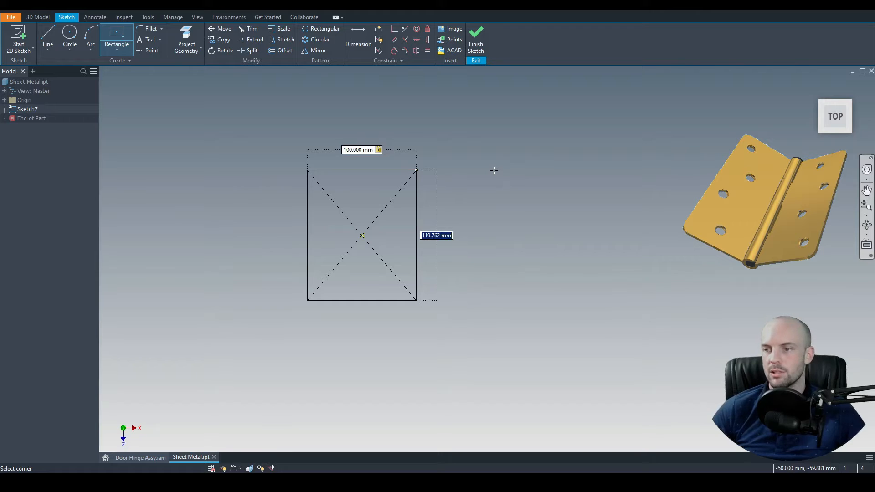
{"action": "type", "text": "40"}
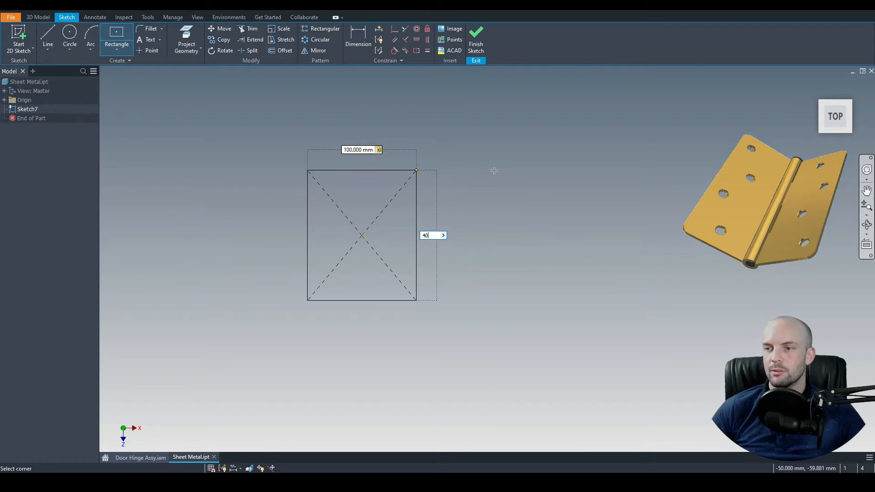
{"action": "key", "text": "Return"}
{"action": "scroll", "coordinate": [381, 245], "scroll_direction": "up", "scroll_amount": 3}
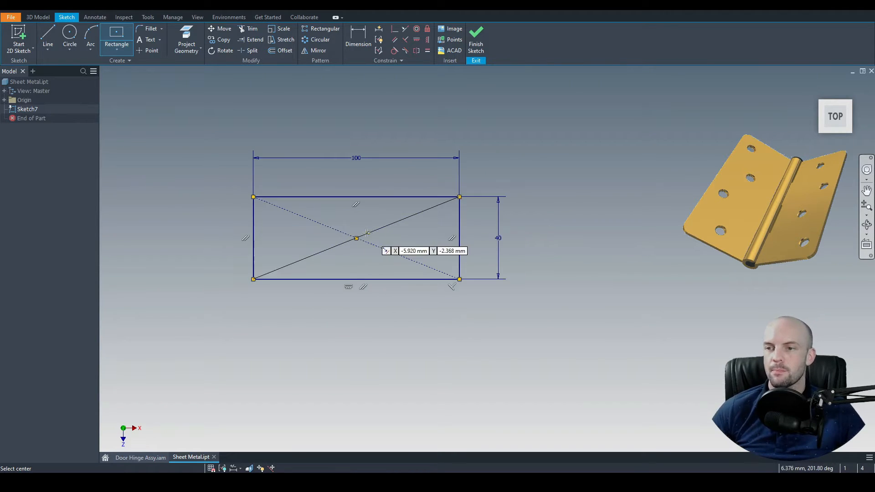
{"action": "right_click", "coordinate": [157, 113]}
{"action": "left_click", "coordinate": [181, 113]}
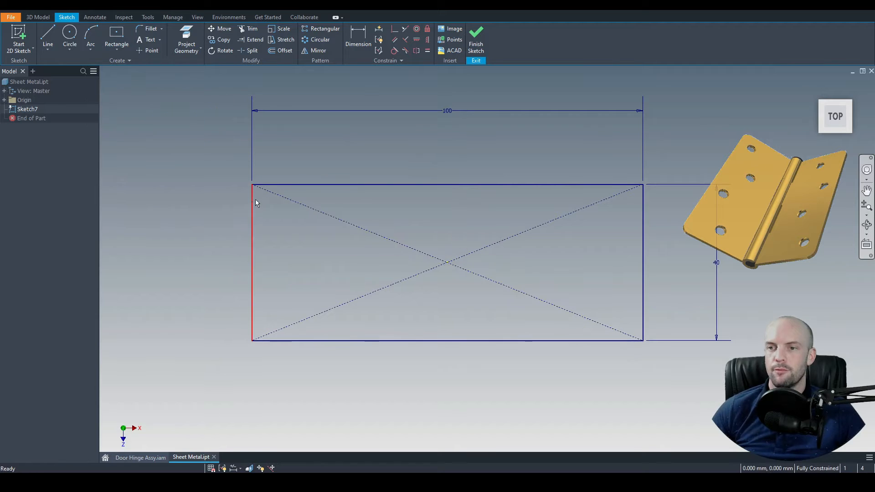
- Round the rectangle's two upper corners with 5 mm sketch fillets and finish the sketch
{"action": "left_click", "coordinate": [148, 29]}
{"action": "type", "text": "5"}
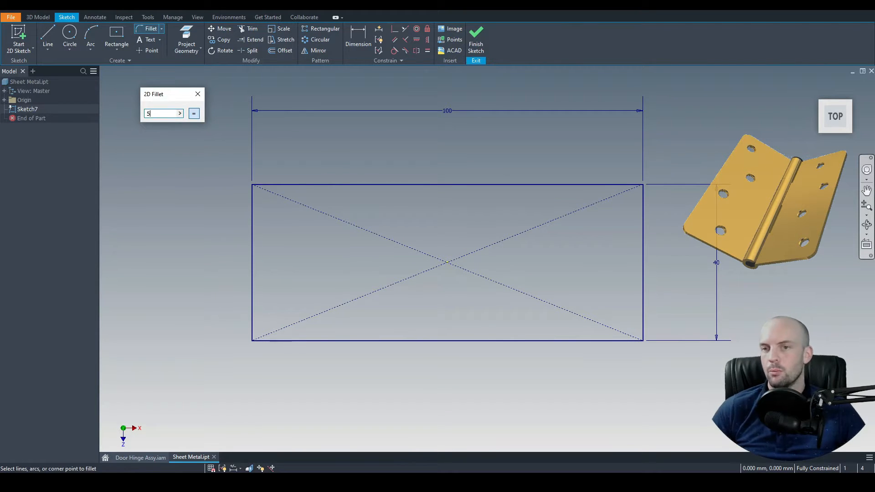
{"action": "left_click", "coordinate": [250, 204]}
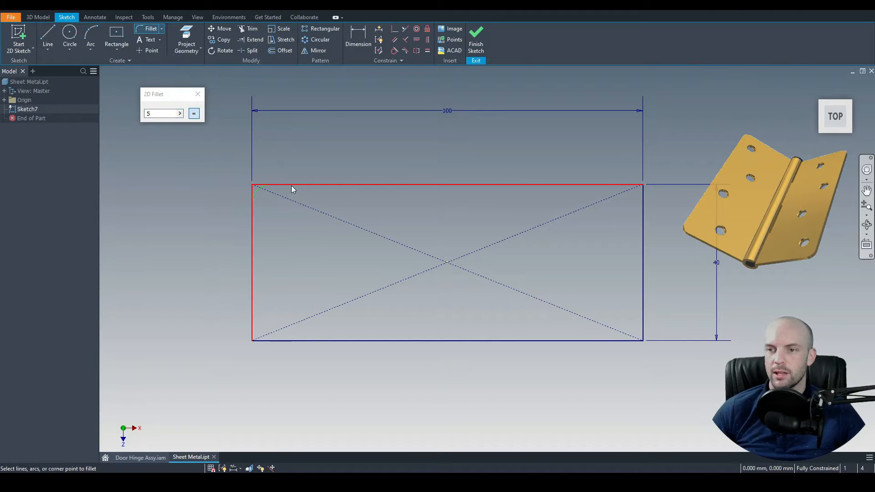
{"action": "left_click", "coordinate": [291, 185]}
{"action": "left_click", "coordinate": [582, 184]}
{"action": "left_click", "coordinate": [642, 217]}
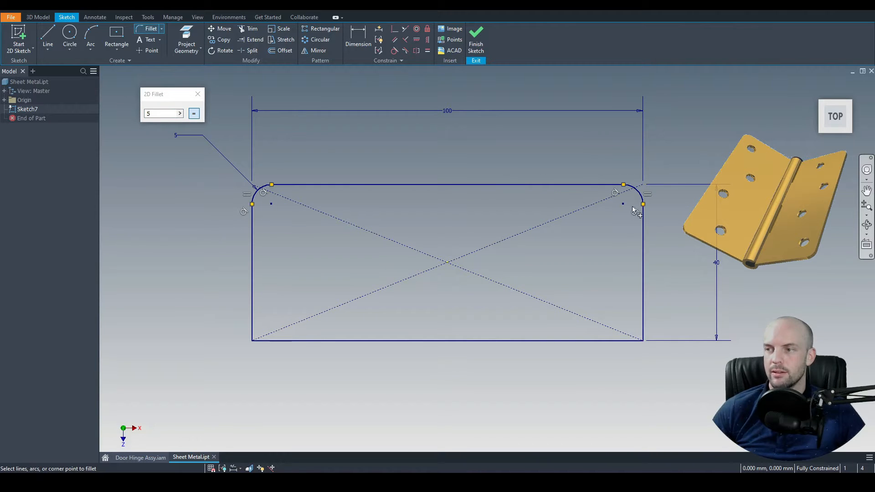
{"action": "left_click", "coordinate": [198, 94]}
{"action": "left_click", "coordinate": [476, 37]}
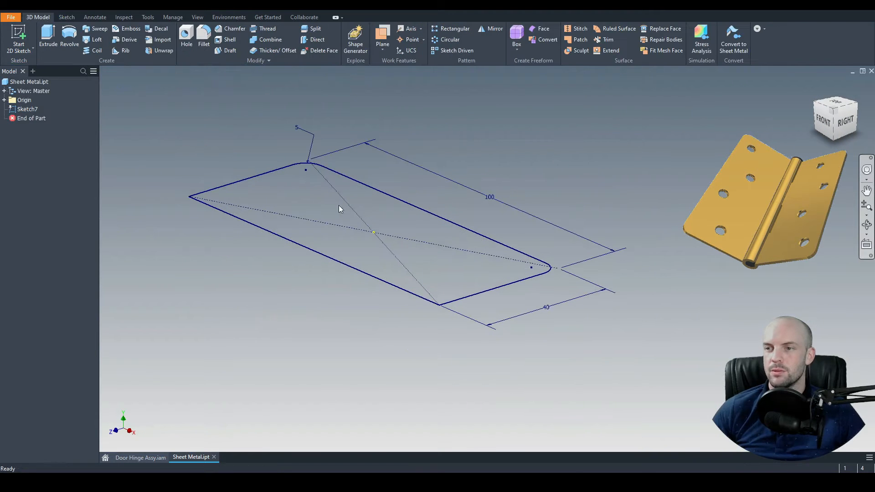
- Extrude the rounded rectangle profile upward 1.5 mm into a thin plate
{"action": "left_click", "coordinate": [48, 38]}
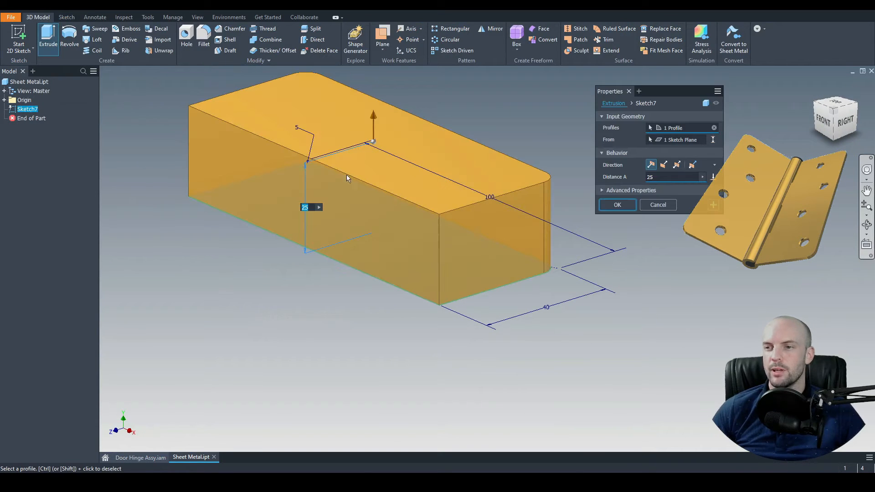
{"action": "type", "text": "1.5"}
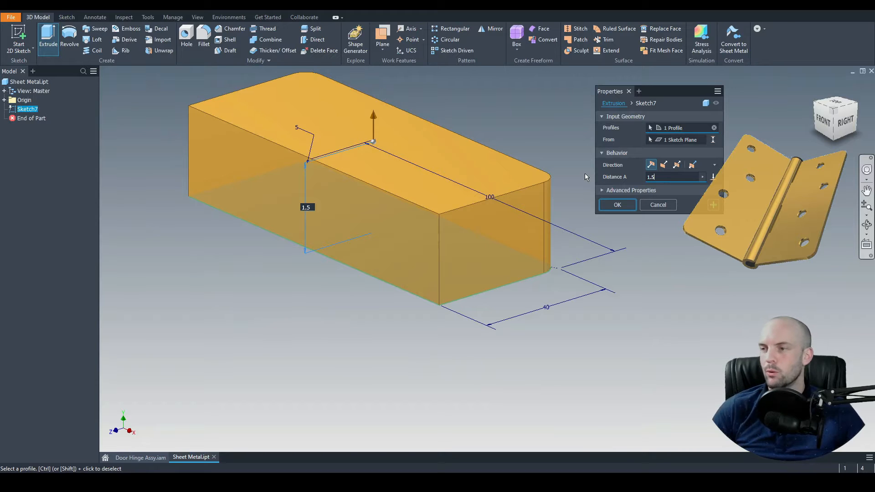
{"action": "left_click", "coordinate": [611, 205]}
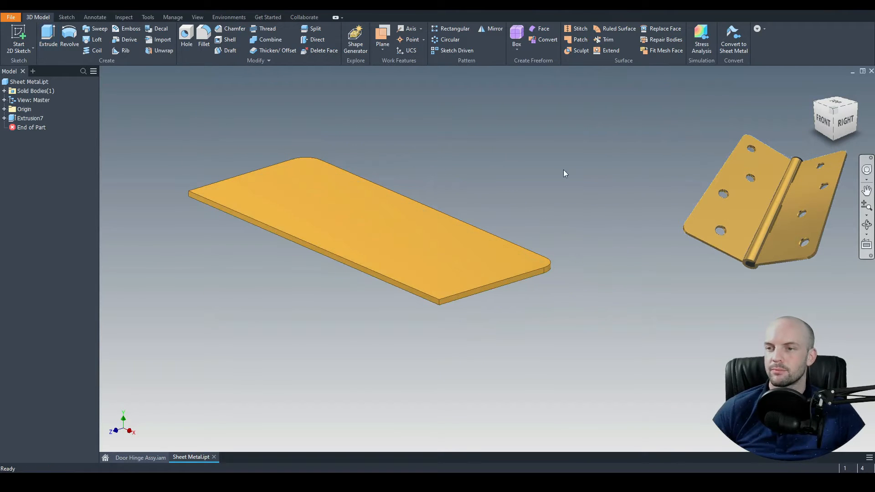
- Start a sketch on the plate's top face and draw a horizontal line across the plate between its two short edges
{"action": "middle_click_drag", "start_coordinate": [408, 161], "coordinate": [400, 162], "text": "shift"}
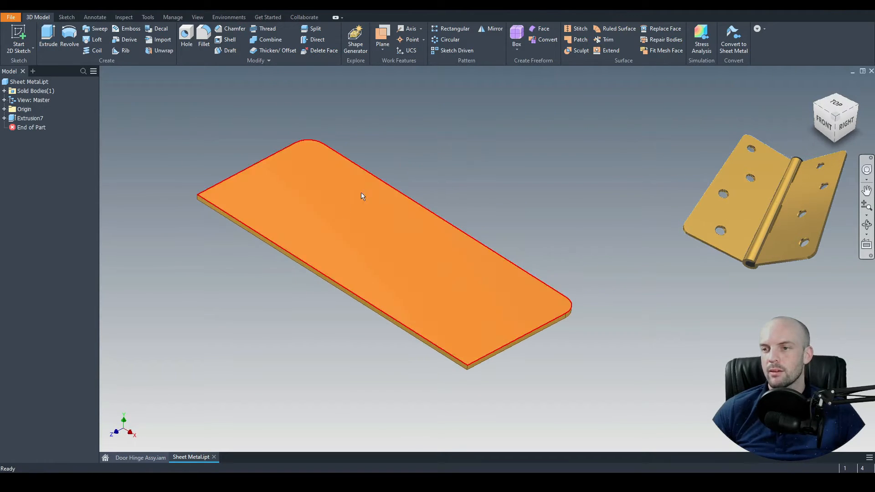
{"action": "left_click", "coordinate": [342, 208]}
{"action": "left_click", "coordinate": [408, 204]}
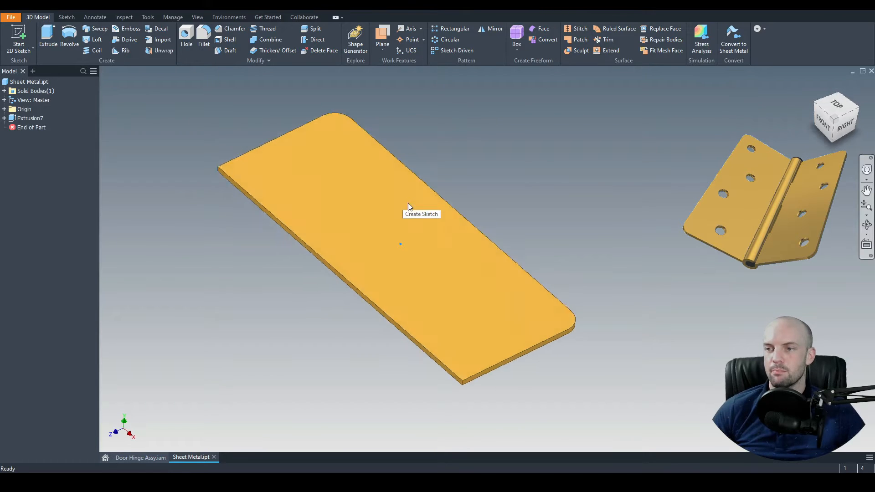
{"action": "left_click", "coordinate": [850, 85]}
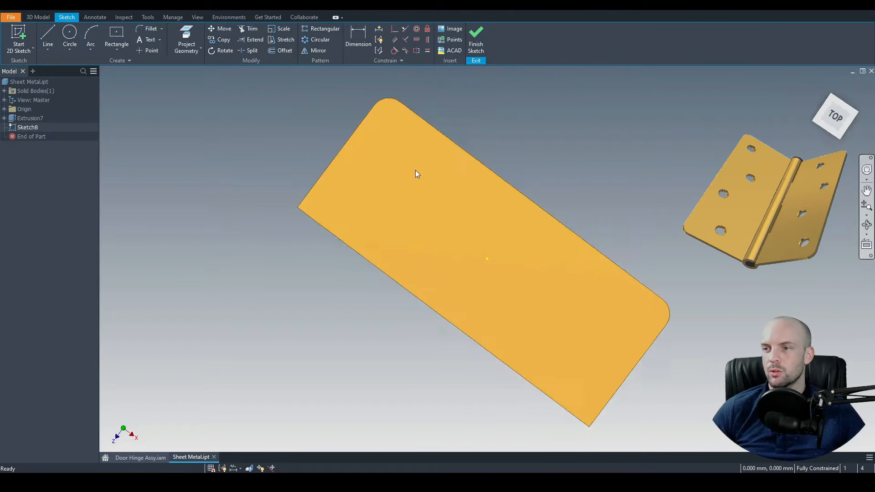
{"action": "middle_click_drag", "start_coordinate": [510, 252], "coordinate": [393, 242]}
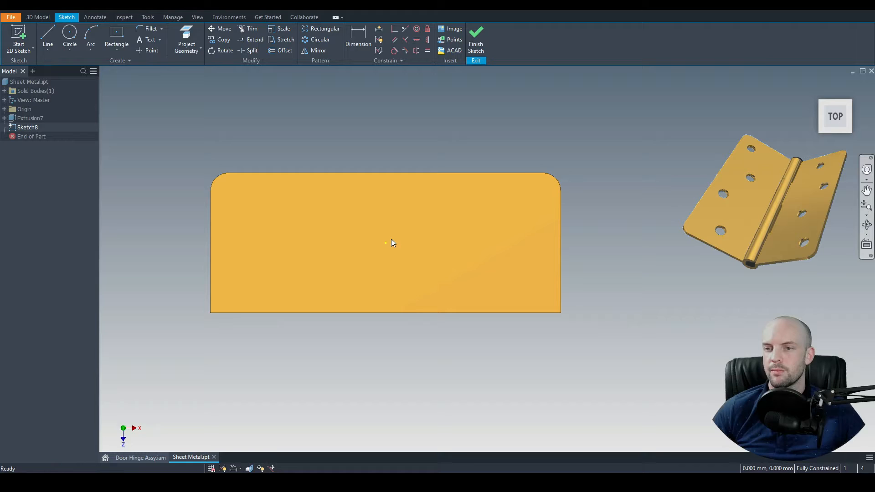
{"action": "left_click", "coordinate": [49, 36]}
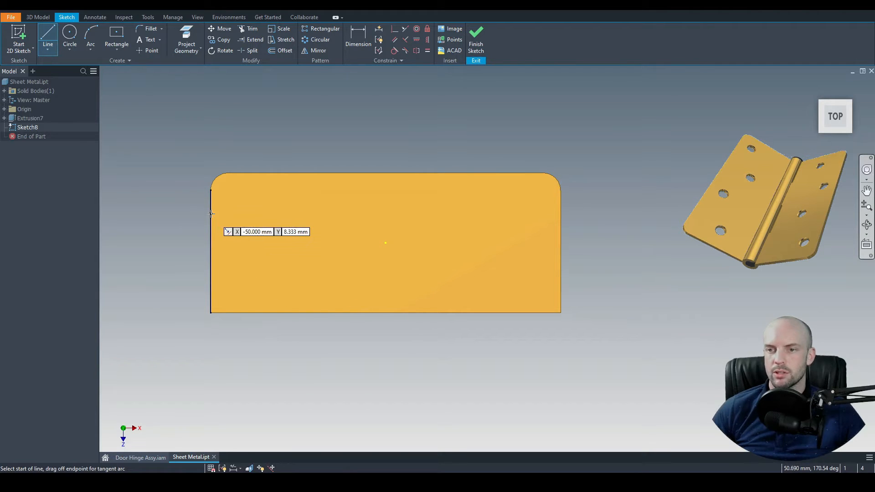
{"action": "left_click", "coordinate": [211, 213]}
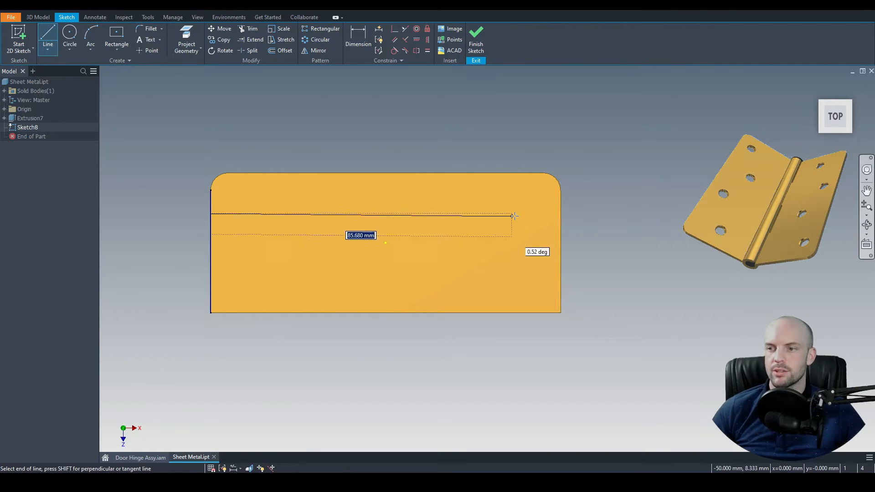
{"action": "left_click", "coordinate": [560, 213]}
{"action": "right_click", "coordinate": [578, 164]}
{"action": "left_click", "coordinate": [578, 137]}
- Dimension the horizontal line 15 mm from the plate's rounded long edge and convert it to construction geometry
{"action": "key", "text": "d"}
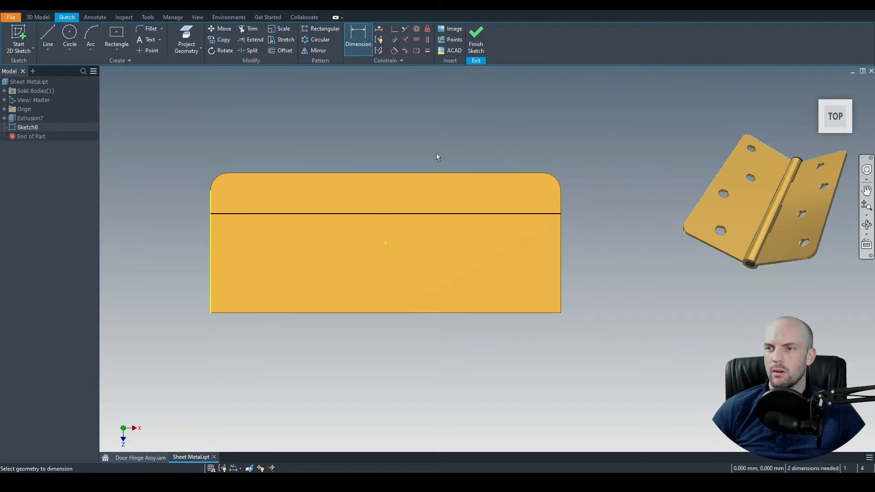
{"action": "left_click", "coordinate": [459, 214]}
{"action": "left_click", "coordinate": [455, 174]}
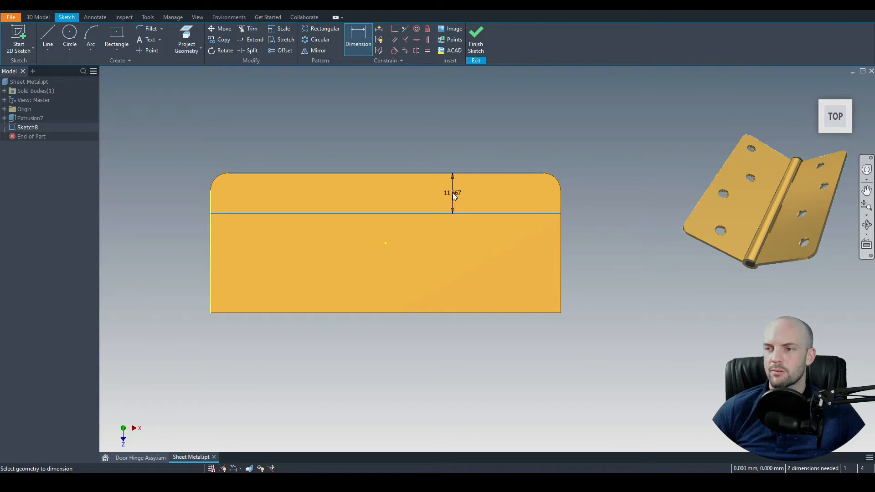
{"action": "left_click", "coordinate": [466, 194]}
{"action": "type", "text": "15"}
{"action": "key", "text": "Return"}
{"action": "right_click", "coordinate": [460, 123]}
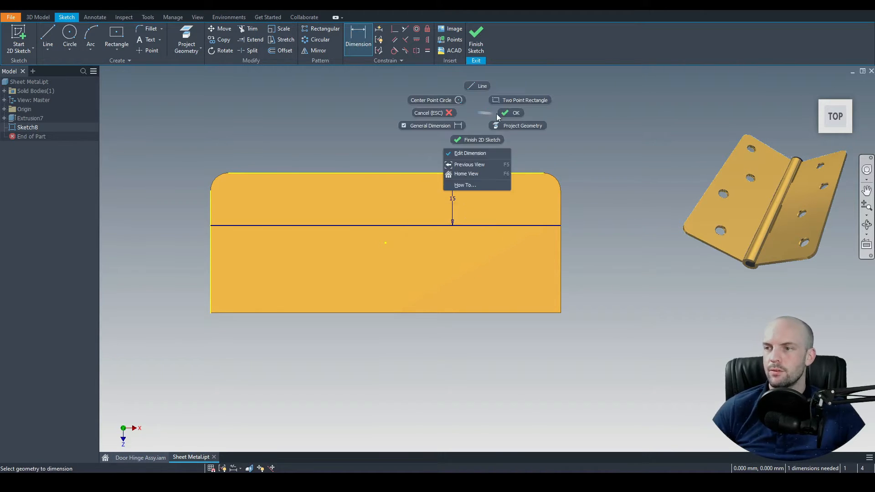
{"action": "left_click", "coordinate": [497, 113]}
{"action": "right_click", "coordinate": [483, 225]}
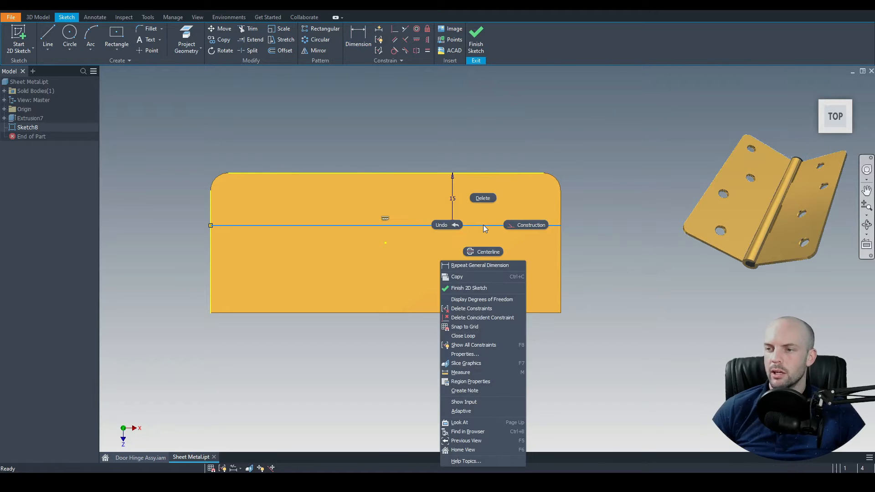
{"action": "left_click", "coordinate": [518, 223]}
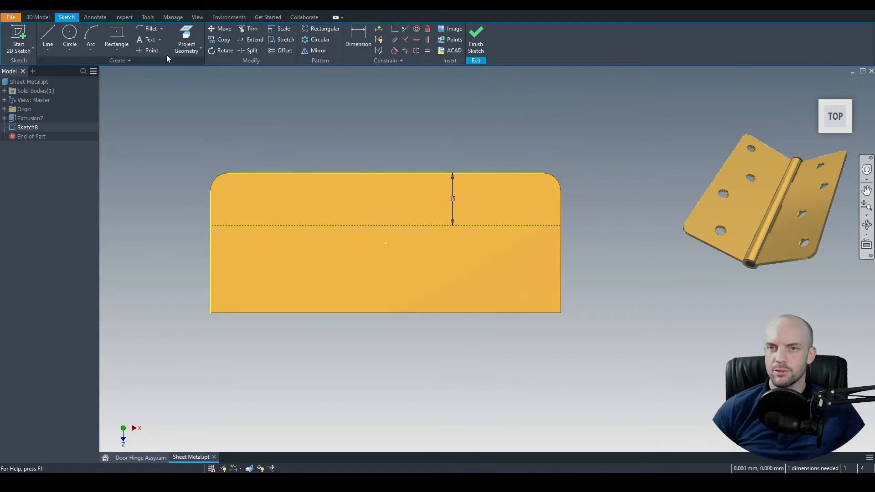
- Sketch four staggered circles, two above and two below the construction line, the lower-left one about 8 mm in diameter
{"action": "left_click", "coordinate": [69, 35]}
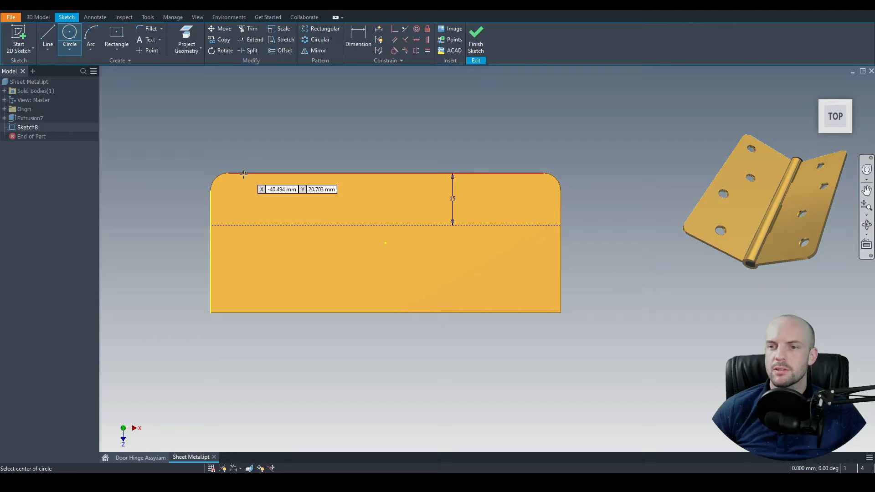
{"action": "left_click", "coordinate": [255, 252]}
{"action": "left_click", "coordinate": [270, 248]}
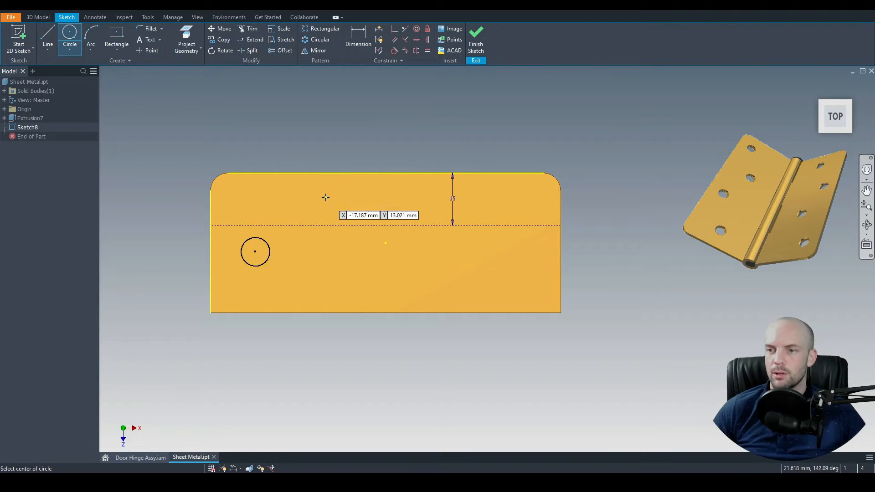
{"action": "left_click", "coordinate": [325, 198]}
{"action": "left_click", "coordinate": [337, 198]}
{"action": "left_click", "coordinate": [453, 252]}
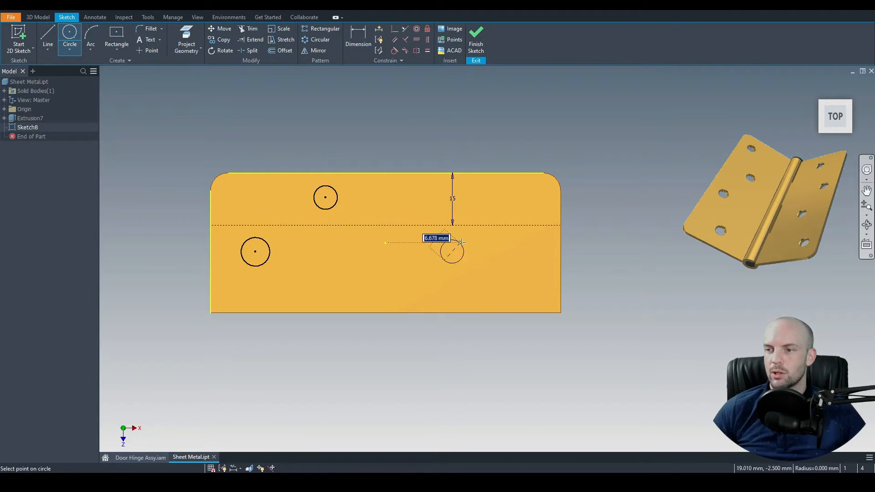
{"action": "left_click", "coordinate": [466, 251]}
{"action": "left_click", "coordinate": [516, 198]}
{"action": "left_click", "coordinate": [516, 183]}
{"action": "right_click", "coordinate": [516, 124]}
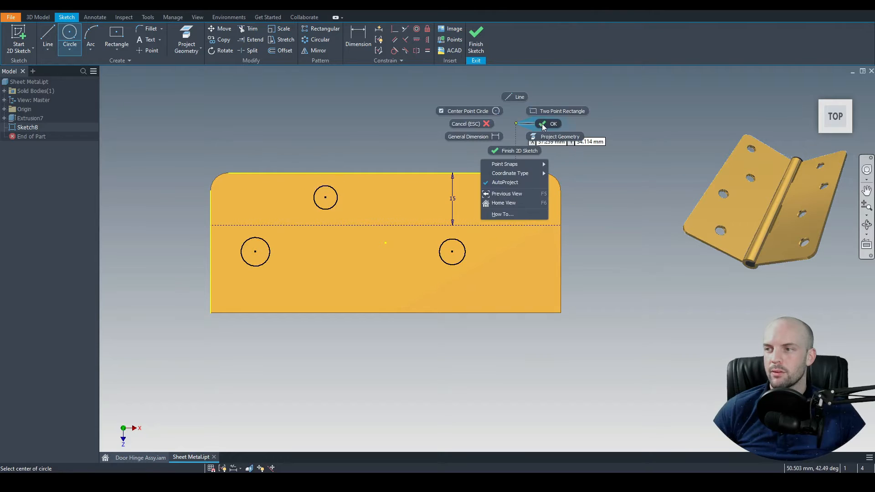
{"action": "left_click", "coordinate": [476, 123]}
- Align the centres of the two upper circles and of the two lower circles with horizontal constraints
{"action": "left_click", "coordinate": [416, 40]}
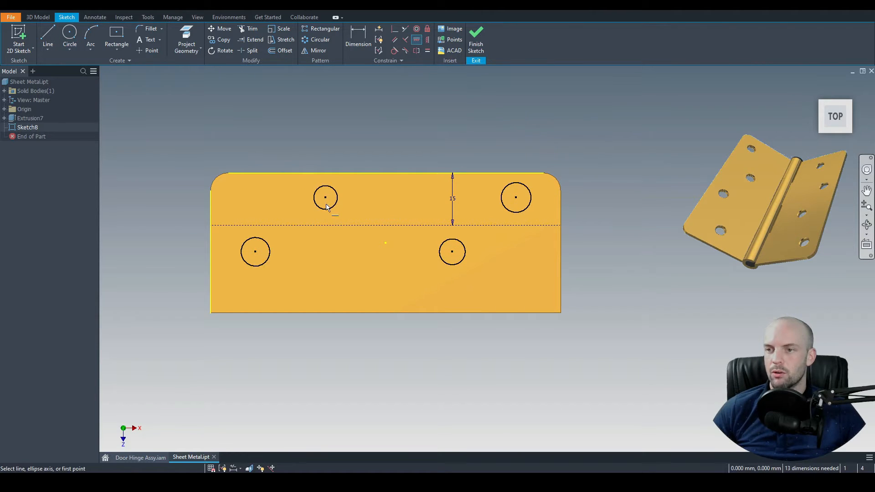
{"action": "left_click", "coordinate": [327, 197]}
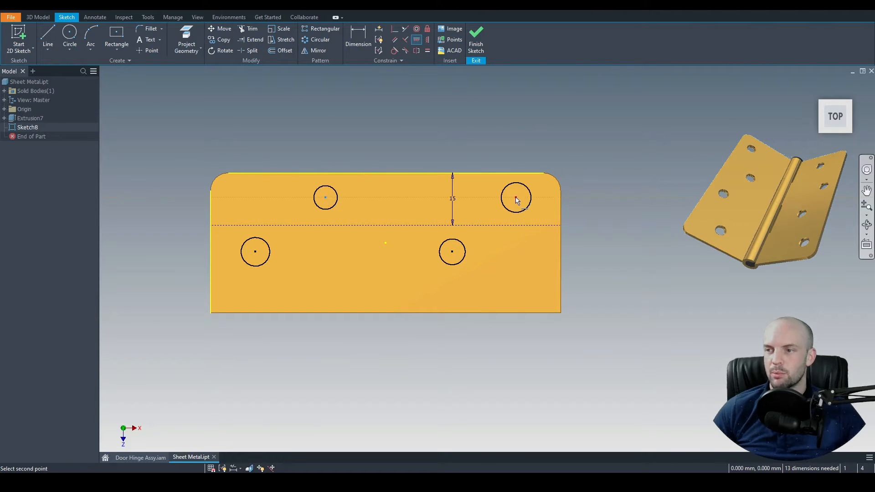
{"action": "left_click", "coordinate": [452, 252]}
{"action": "right_click", "coordinate": [272, 127]}
{"action": "left_click", "coordinate": [299, 127]}
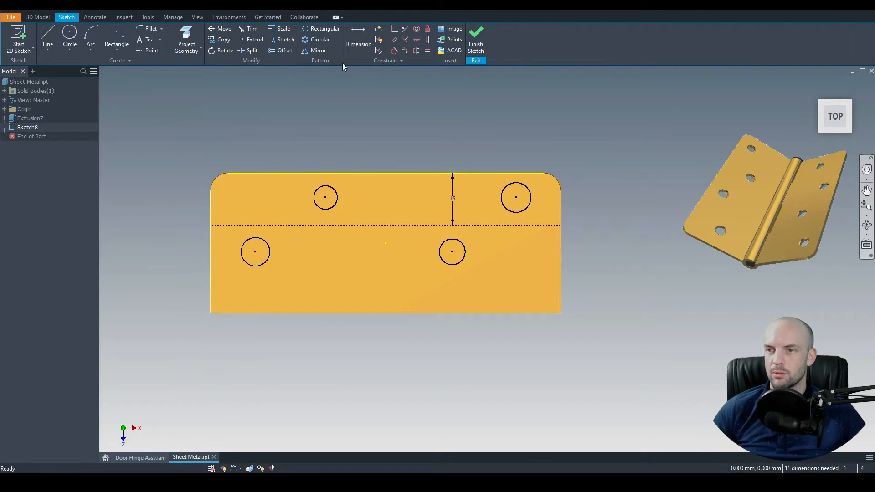
- Dimension the lower-left circle's diameter as 6 mm
{"action": "left_click", "coordinate": [355, 44]}
{"action": "left_click", "coordinate": [266, 258]}
{"action": "left_click", "coordinate": [288, 276]}
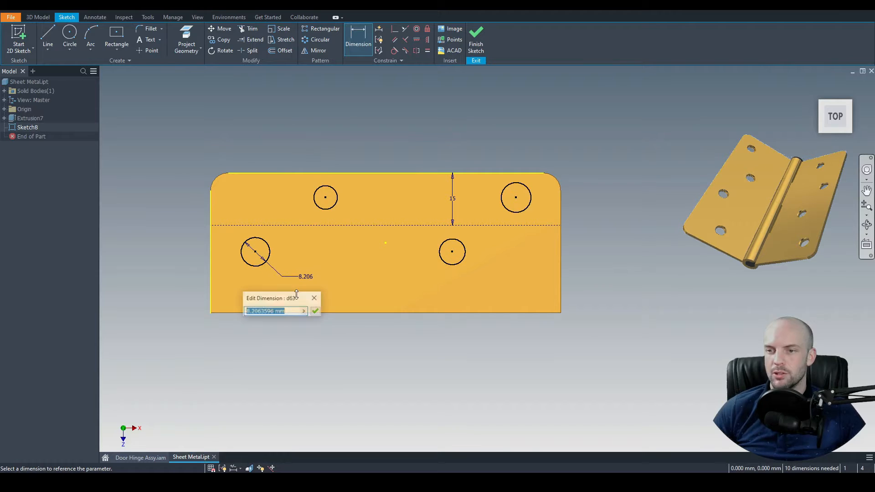
{"action": "type", "text": "6"}
{"action": "key", "text": "Return"}
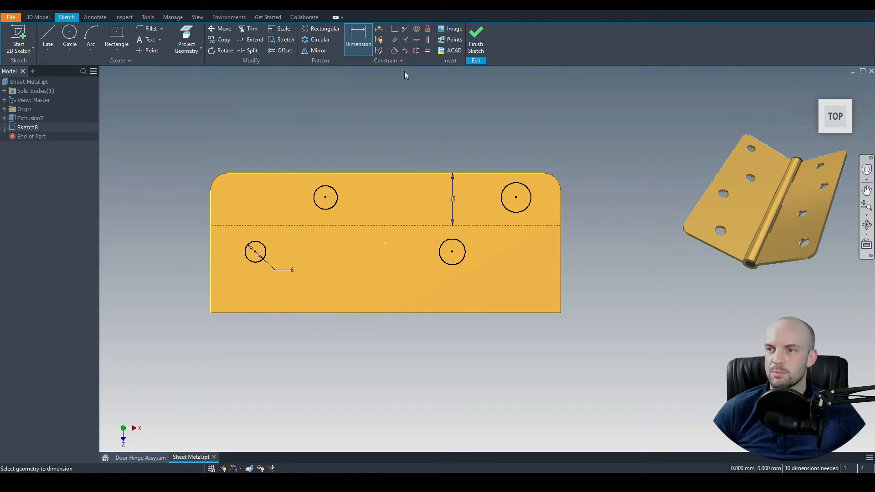
- Make the other three circles equal in size to the dimensioned lower-left circle with equal constraints
{"action": "left_click", "coordinate": [427, 50]}
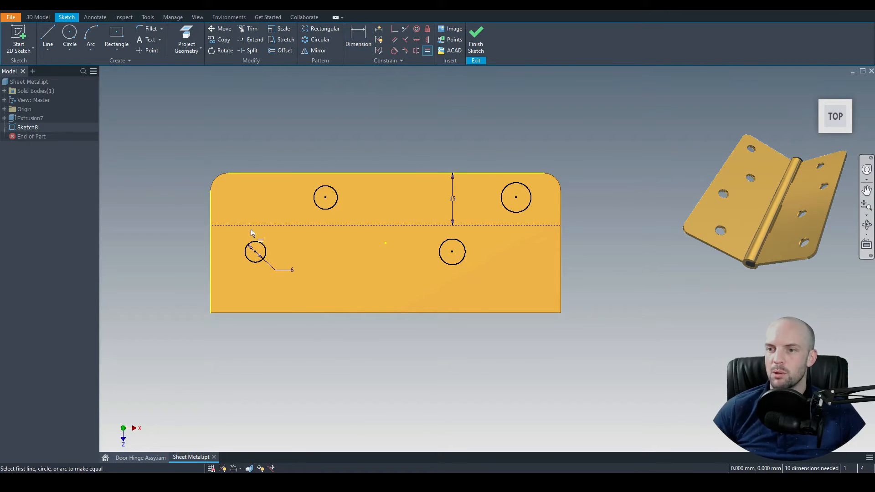
{"action": "left_click", "coordinate": [270, 257]}
{"action": "left_click", "coordinate": [313, 205]}
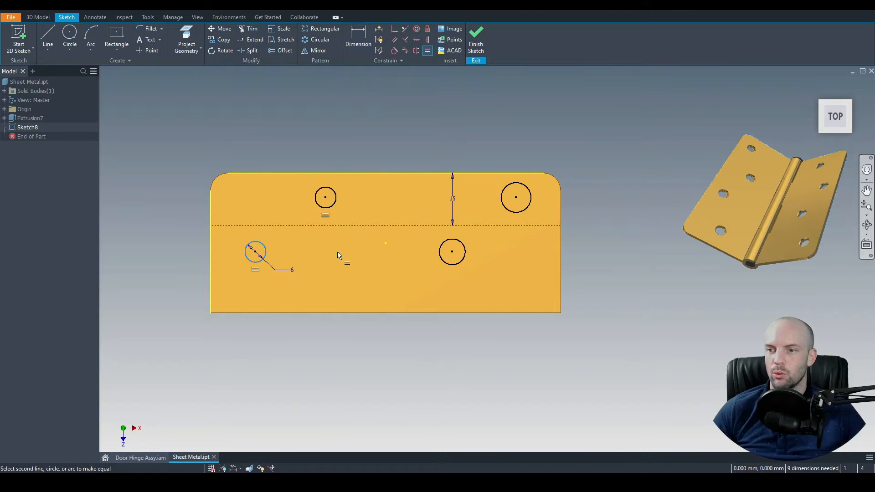
{"action": "left_click", "coordinate": [440, 254]}
{"action": "left_click", "coordinate": [266, 255]}
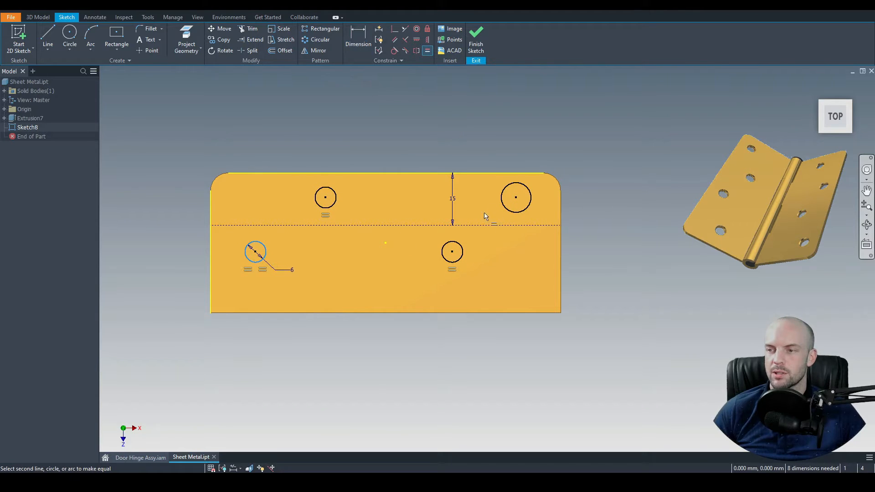
{"action": "left_click", "coordinate": [505, 207]}
{"action": "right_click", "coordinate": [373, 113]}
{"action": "left_click", "coordinate": [402, 114]}
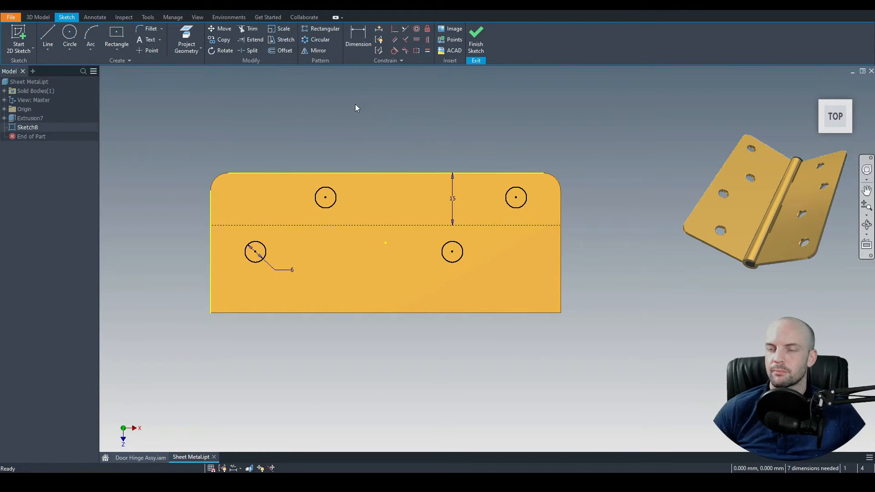
- Dimension the lower-left circle's centre 5 mm below the construction line and 12 mm from the plate's left edge
{"action": "left_click", "coordinate": [360, 33]}
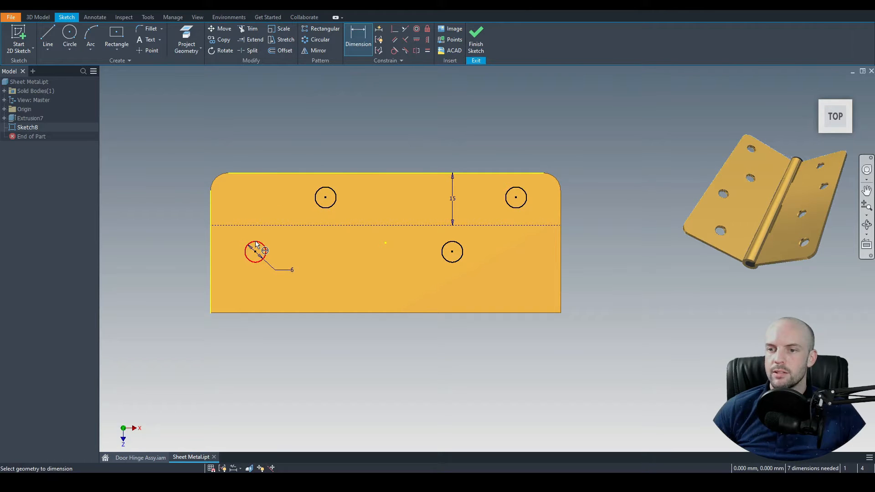
{"action": "left_click", "coordinate": [234, 237]}
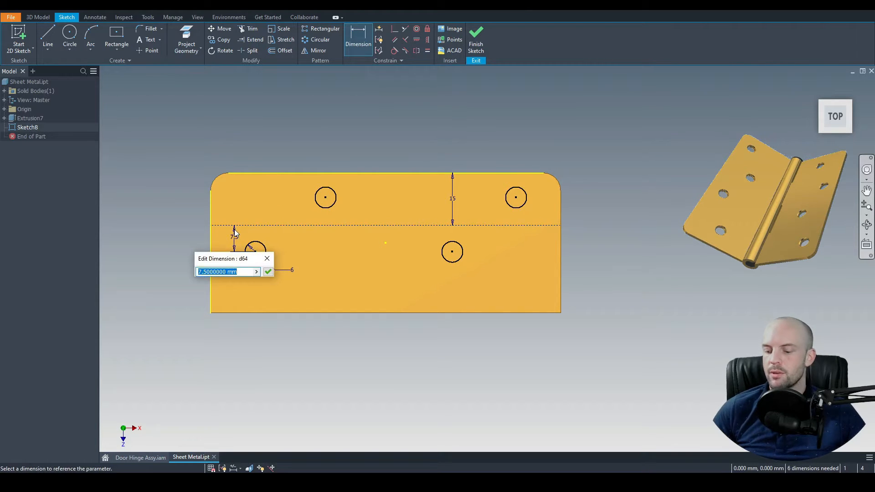
{"action": "type", "text": "5"}
{"action": "key", "text": "Return"}
{"action": "left_click", "coordinate": [246, 251]}
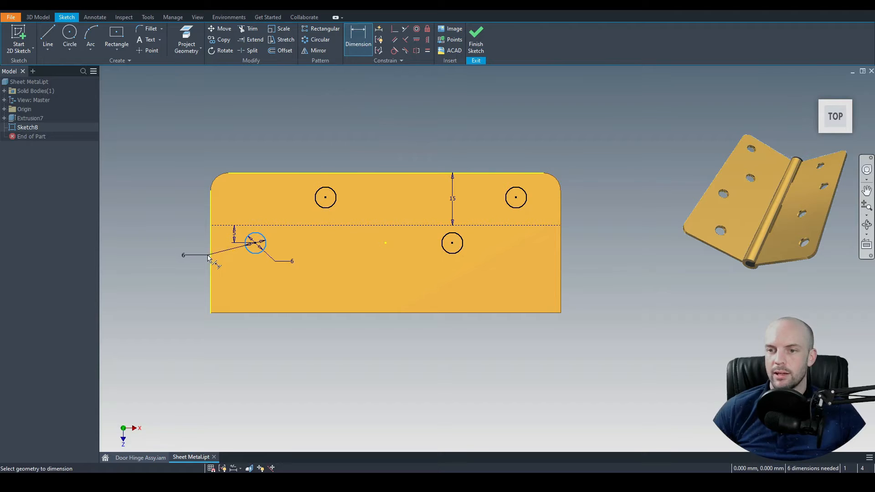
{"action": "left_click", "coordinate": [236, 270]}
{"action": "type", "text": "12"}
{"action": "key", "text": "Return"}
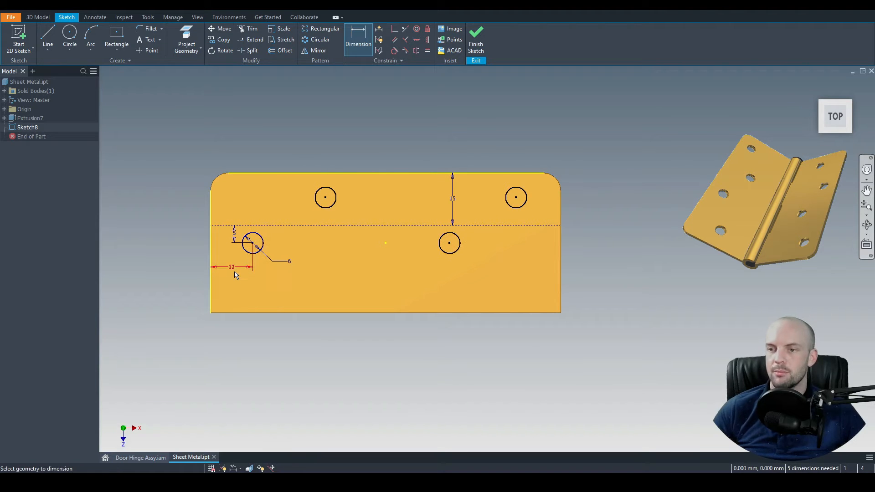
- Dimension the upper-left circle's centre 5 mm above the construction line and 12 mm horizontally from the plate's centre point
{"action": "left_click", "coordinate": [333, 210]}
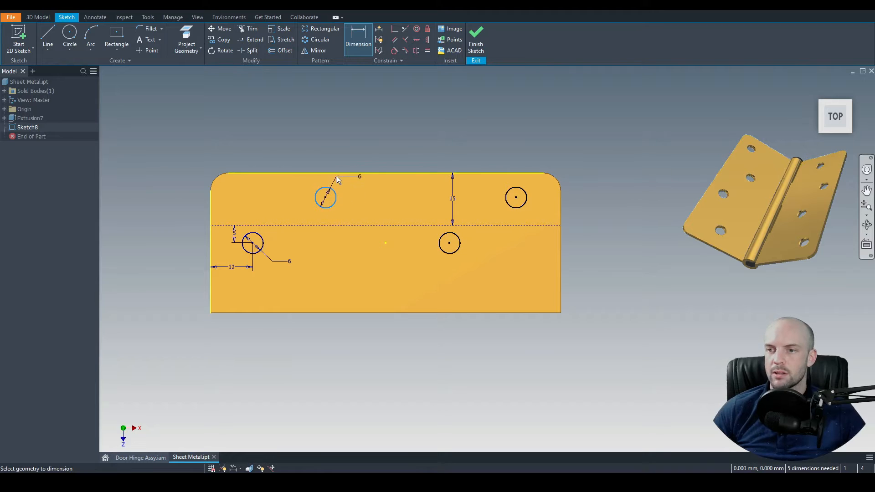
{"action": "left_click", "coordinate": [340, 221]}
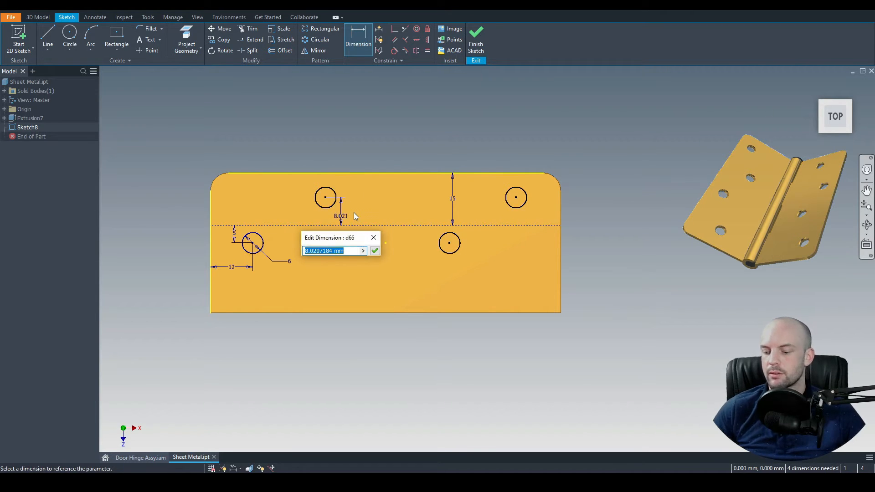
{"action": "type", "text": "5"}
{"action": "key", "text": "Return"}
{"action": "left_click", "coordinate": [334, 210]}
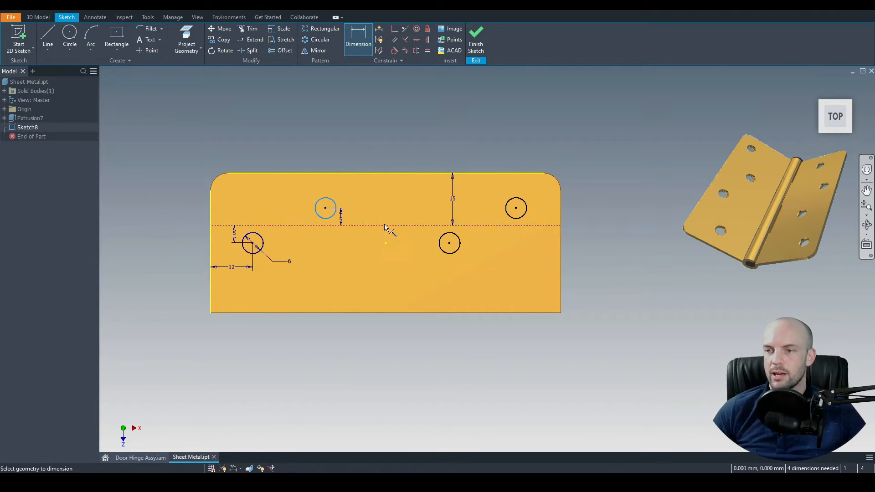
{"action": "left_click", "coordinate": [385, 242]}
{"action": "left_click", "coordinate": [356, 158]}
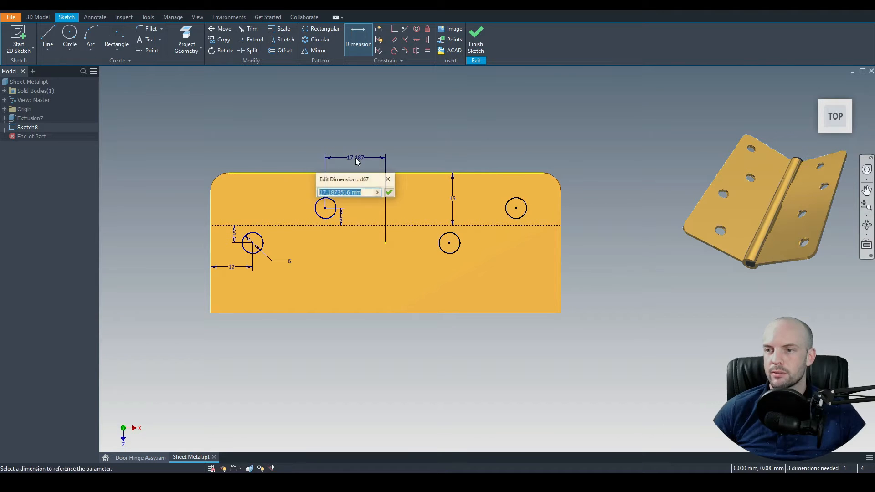
{"action": "type", "text": "12"}
{"action": "key", "text": "Return"}
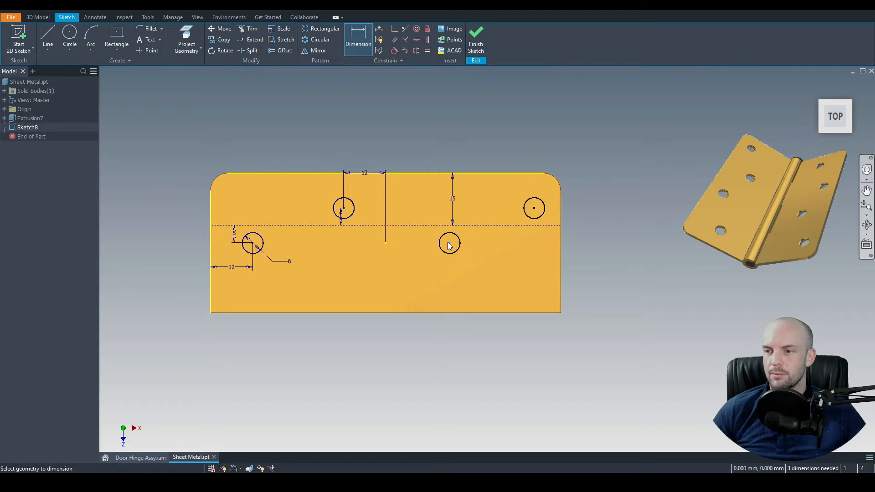
- Dimension the lower-right circle 12 mm horizontally from the plate's centre point and the upper-right circle 12 mm from the plate's right edge
{"action": "left_click", "coordinate": [385, 243]}
{"action": "left_click", "coordinate": [415, 272]}
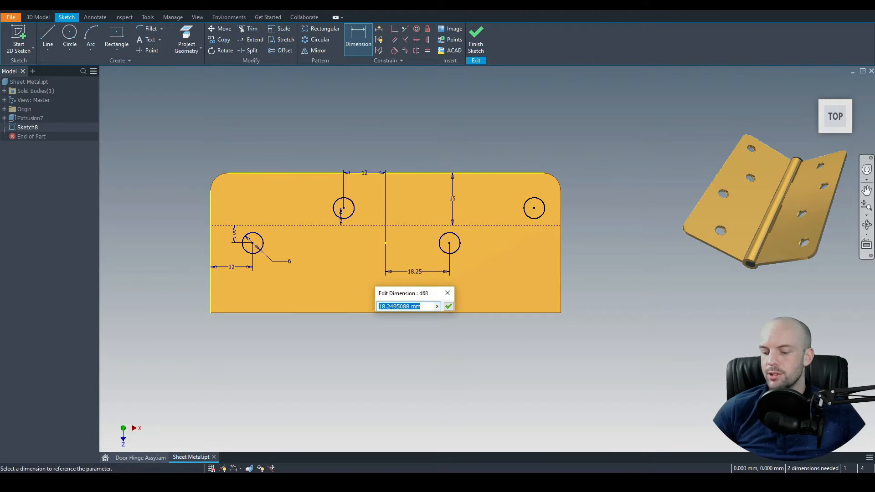
{"action": "type", "text": "12"}
{"action": "key", "text": "Return"}
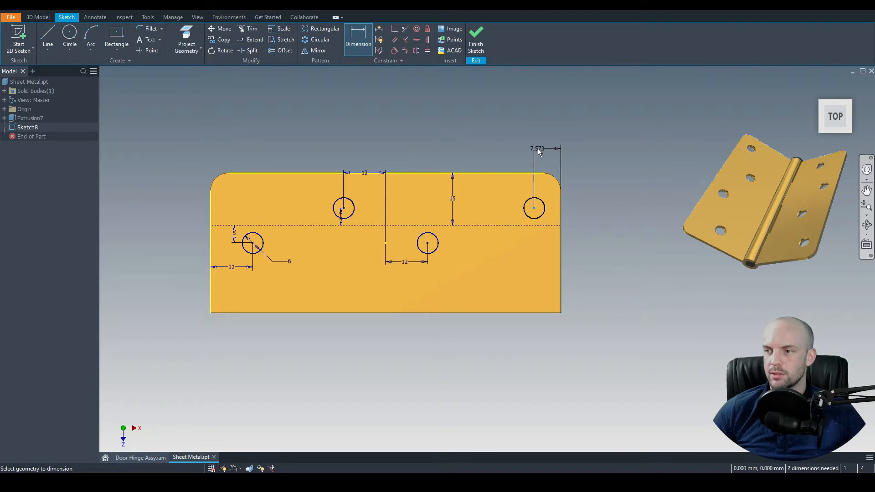
{"action": "left_click", "coordinate": [540, 150]}
{"action": "type", "text": "12"}
{"action": "key", "text": "Return"}
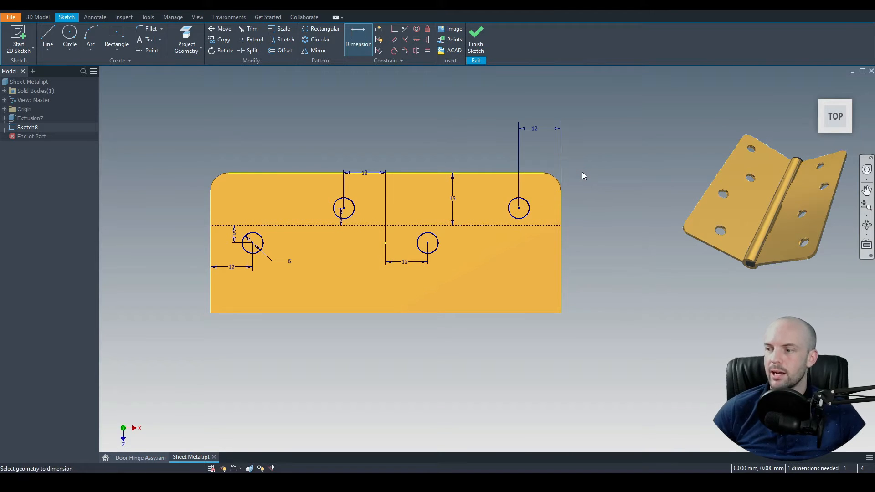
{"action": "right_click", "coordinate": [608, 176]}
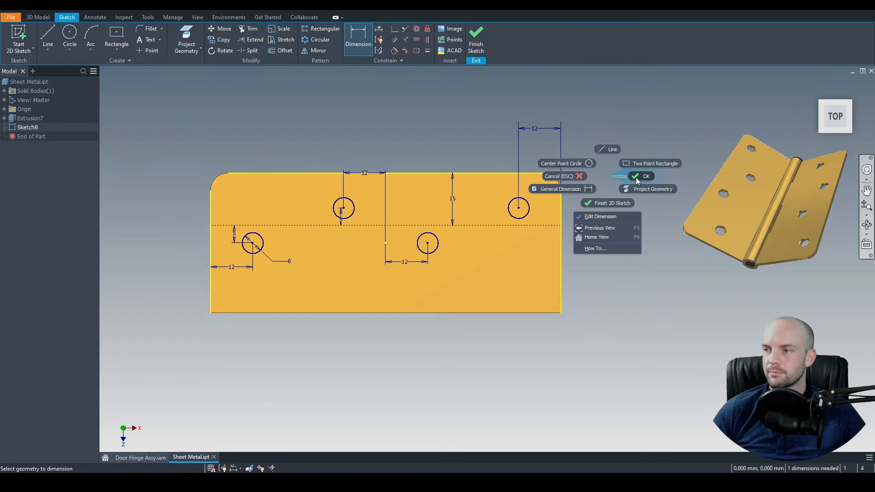
{"action": "left_click", "coordinate": [636, 178]}
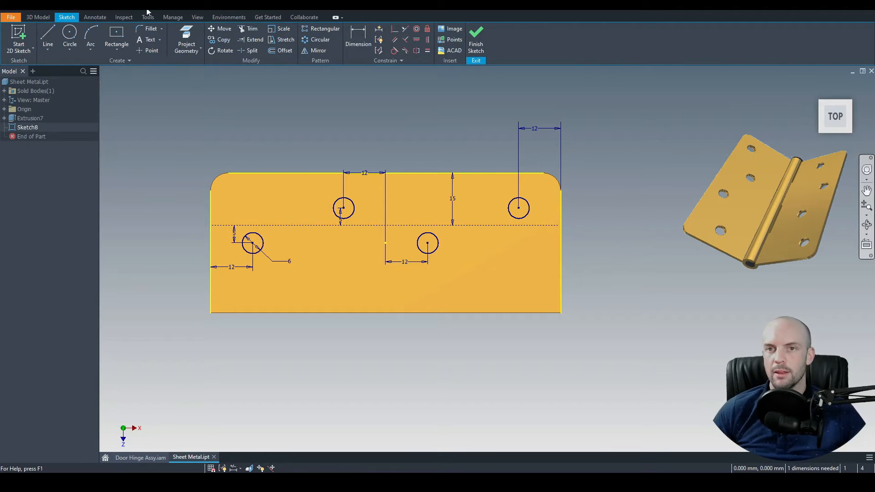
- Cut the four circle profiles through the whole plate with a through-all Extrude
{"action": "left_click", "coordinate": [38, 17]}
{"action": "left_click", "coordinate": [48, 38]}
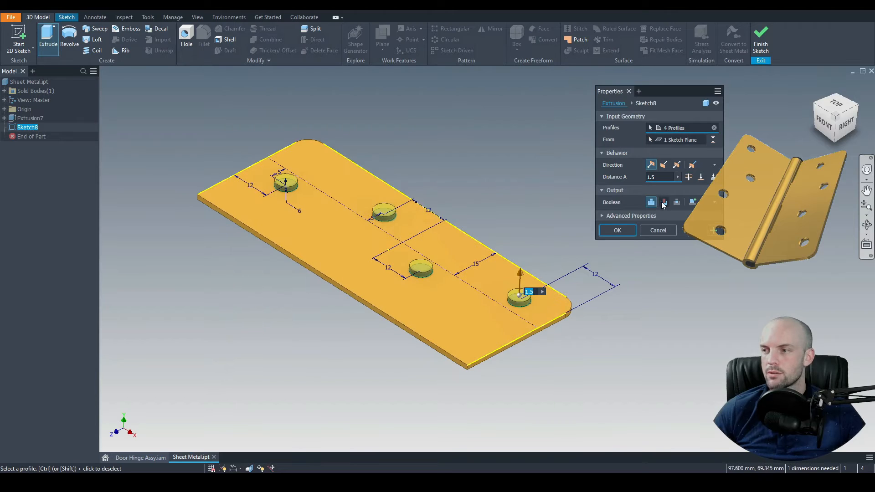
{"action": "left_click", "coordinate": [664, 202]}
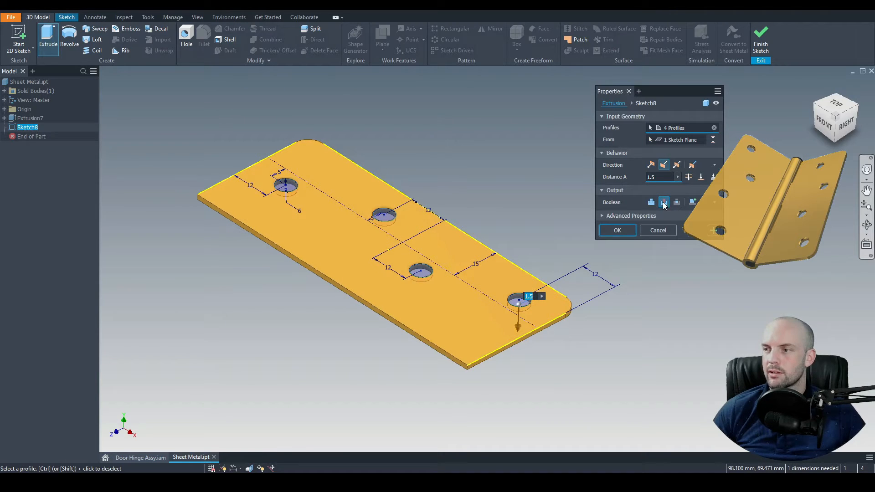
{"action": "left_click", "coordinate": [688, 177]}
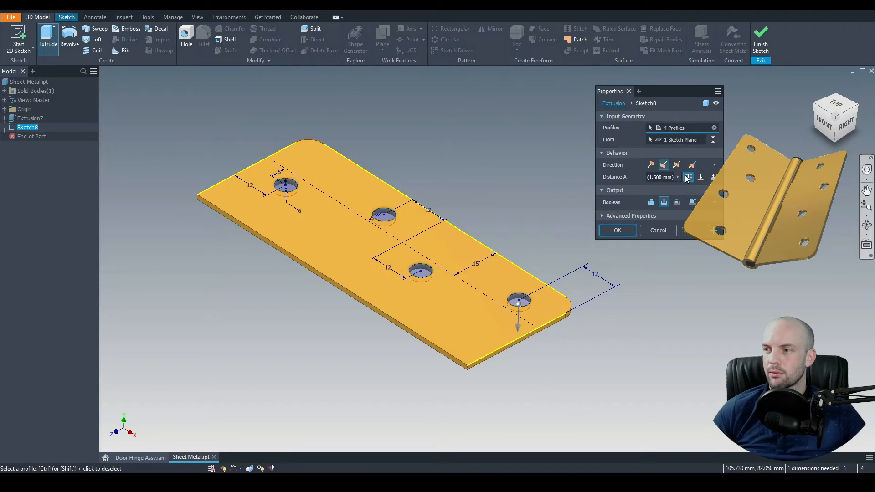
{"action": "left_click", "coordinate": [618, 230]}
{"action": "mouse_move", "coordinate": [434, 157]}
{"action": "middle_mouse_down", "text": "shift"}
{"action": "mouse_move", "coordinate": [440, 174]}
{"action": "mouse_move", "coordinate": [424, 172]}
{"action": "mouse_move", "coordinate": [406, 152]}
{"action": "middle_mouse_up", "text": "shift"}
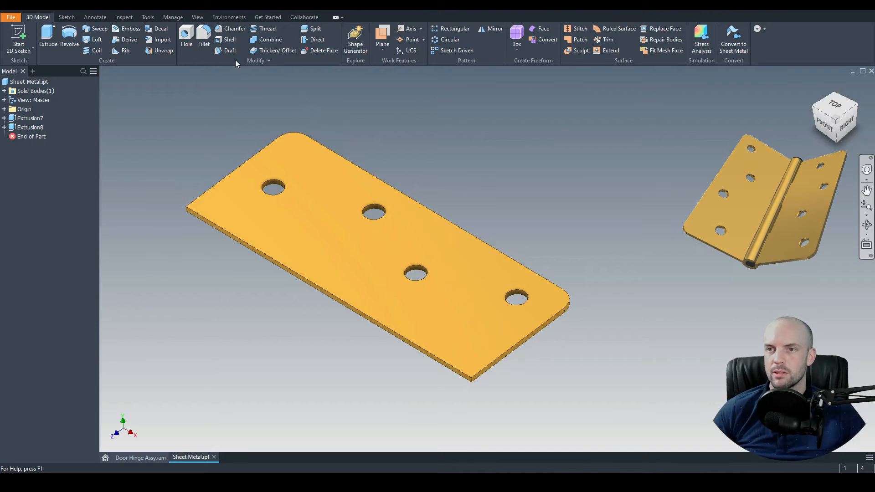
- Chamfer the upper edges of the four screw holes by 0.5 mm
{"action": "left_click", "coordinate": [227, 29]}
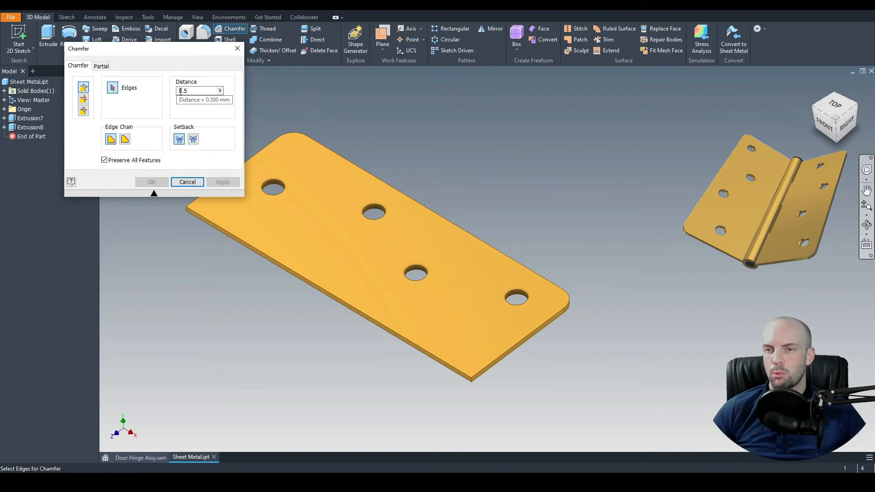
{"action": "left_click", "coordinate": [284, 189]}
{"action": "left_click", "coordinate": [372, 204]}
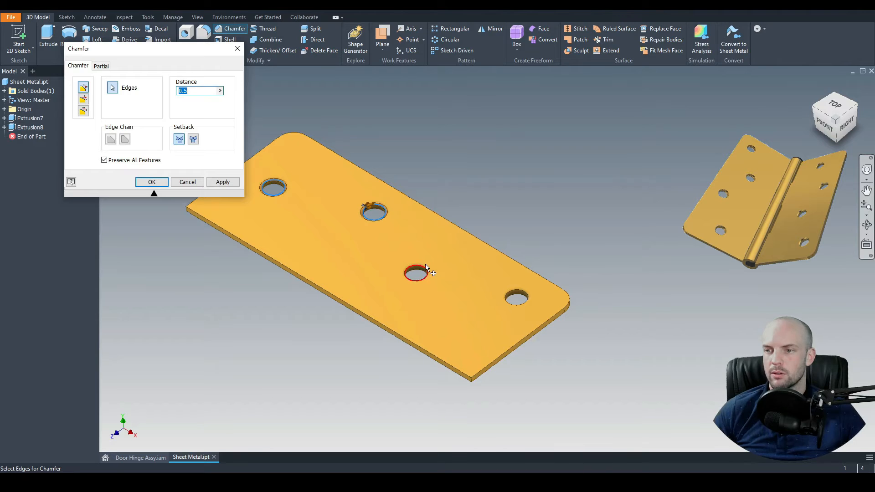
{"action": "left_click", "coordinate": [413, 267]}
{"action": "left_click", "coordinate": [515, 292]}
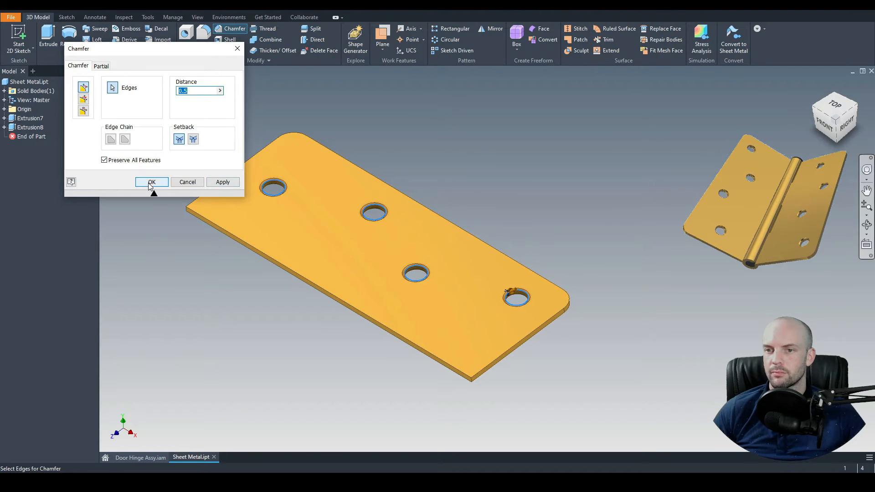
{"action": "left_click", "coordinate": [152, 182]}
- Start a new sketch on the narrow face at the plate's right short end
{"action": "middle_click_drag", "start_coordinate": [437, 178], "coordinate": [455, 176], "text": "shift"}
{"action": "middle_click_drag", "start_coordinate": [449, 297], "coordinate": [412, 292], "text": "shift"}
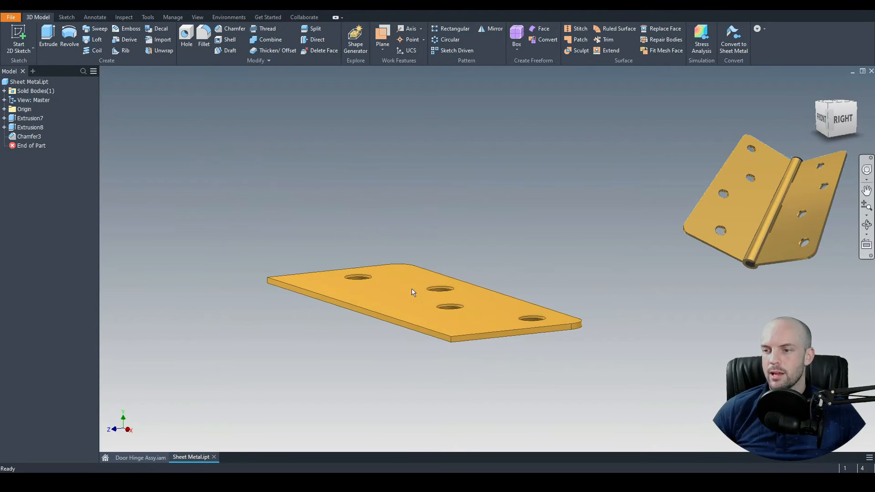
{"action": "scroll", "coordinate": [455, 352], "scroll_direction": "up", "scroll_amount": 3}
{"action": "left_click", "coordinate": [465, 333]}
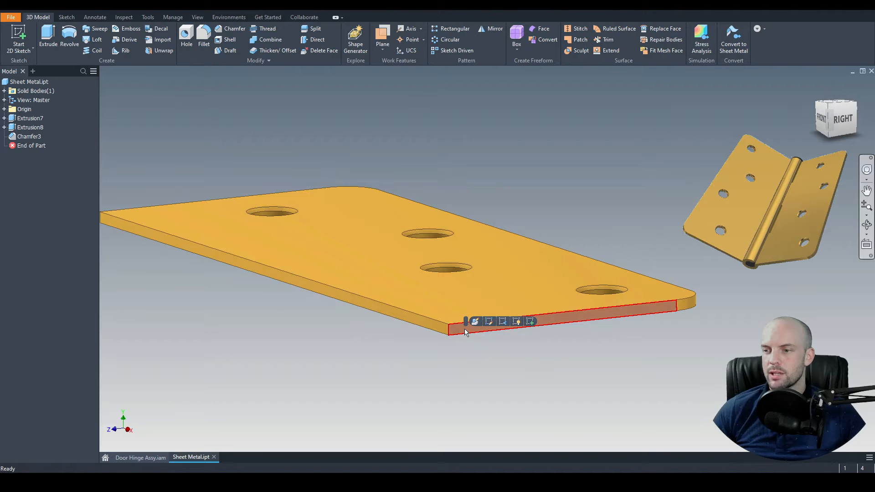
{"action": "left_click", "coordinate": [531, 322]}
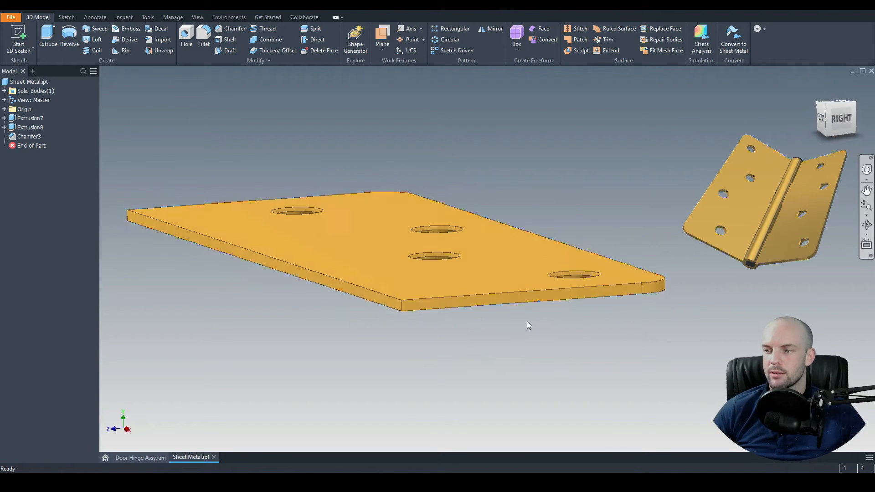
- Sketch two concentric circles of 10 mm and 6 mm diameter beside the square-cornered end of the plate's profile
{"action": "left_click", "coordinate": [70, 37]}
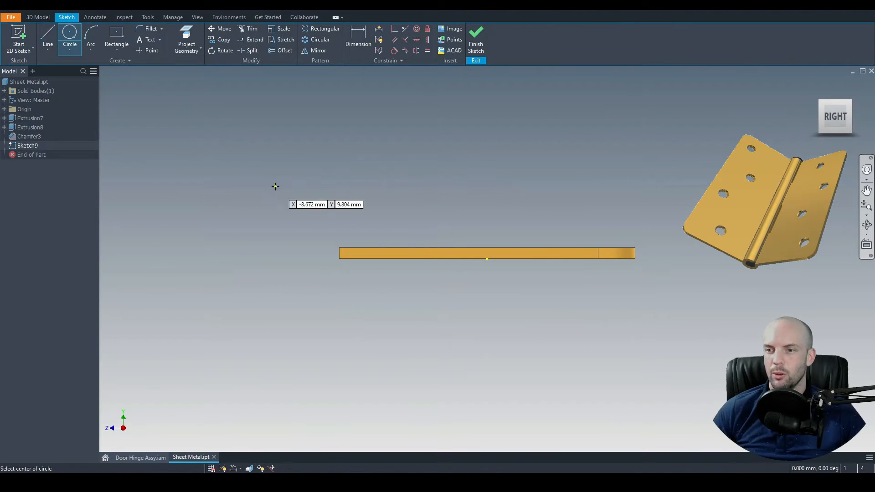
{"action": "left_click", "coordinate": [284, 213]}
{"action": "type", "text": "10"}
{"action": "key", "text": "Return"}
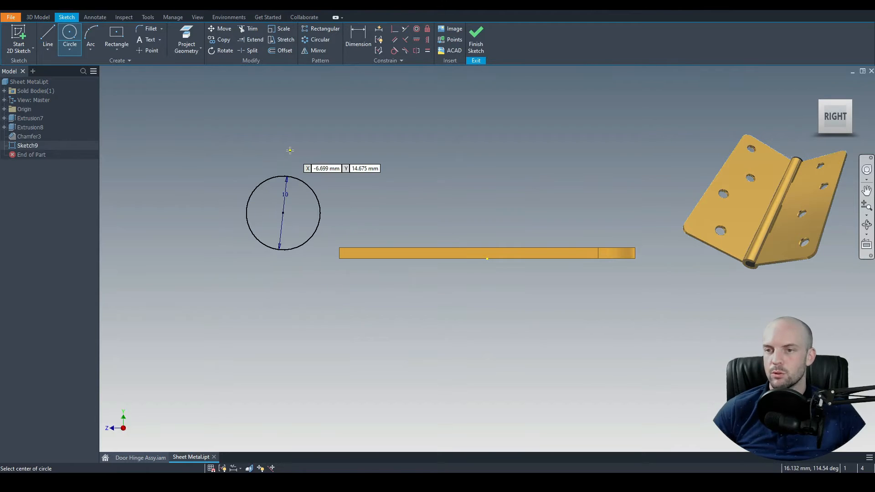
{"action": "left_click", "coordinate": [283, 213]}
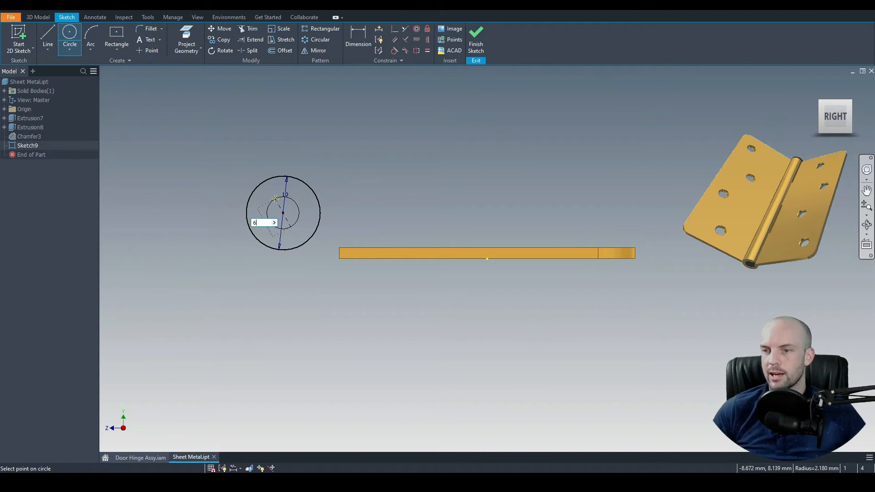
{"action": "left_click", "coordinate": [262, 213]}
{"action": "right_click", "coordinate": [304, 146]}
{"action": "left_click", "coordinate": [337, 147]}
- Constrain the 10 mm circle coincident with the upper corner at the near end of the plate's profile
{"action": "scroll", "coordinate": [327, 226], "scroll_direction": "up", "scroll_amount": 3}
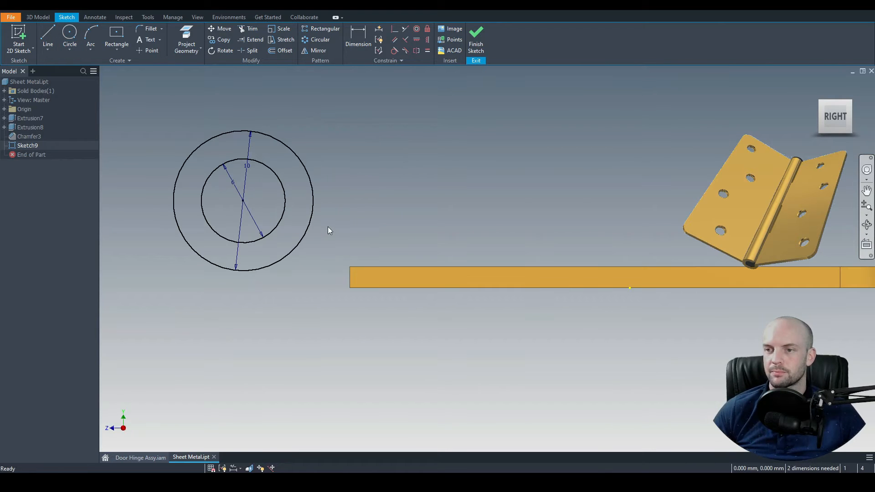
{"action": "left_click", "coordinate": [394, 30]}
{"action": "left_click", "coordinate": [351, 268]}
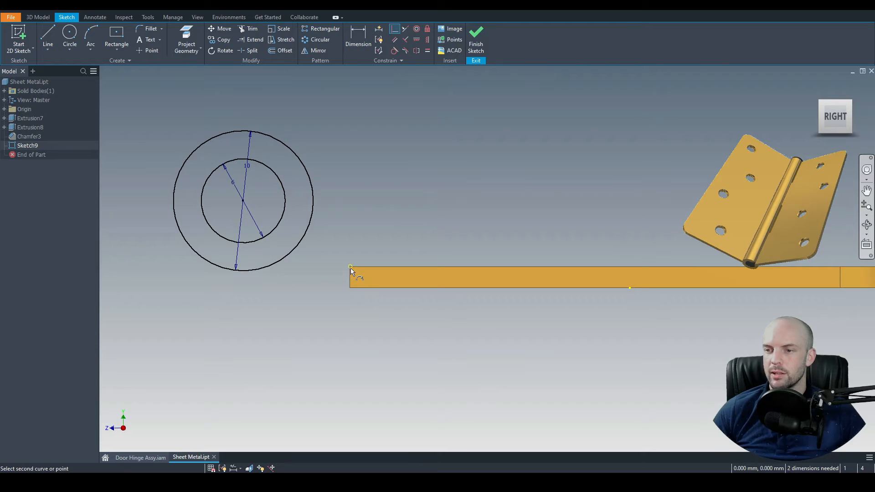
{"action": "left_click", "coordinate": [306, 234]}
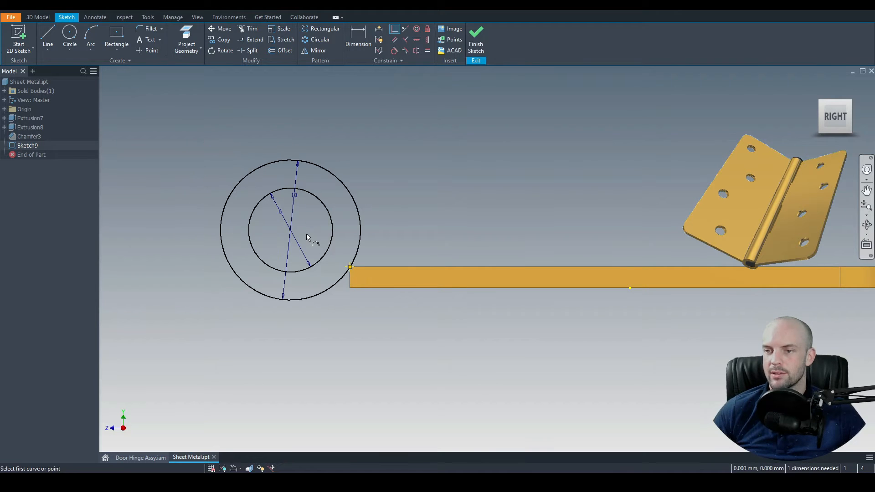
{"action": "right_click", "coordinate": [388, 164]}
{"action": "left_click", "coordinate": [414, 163]}
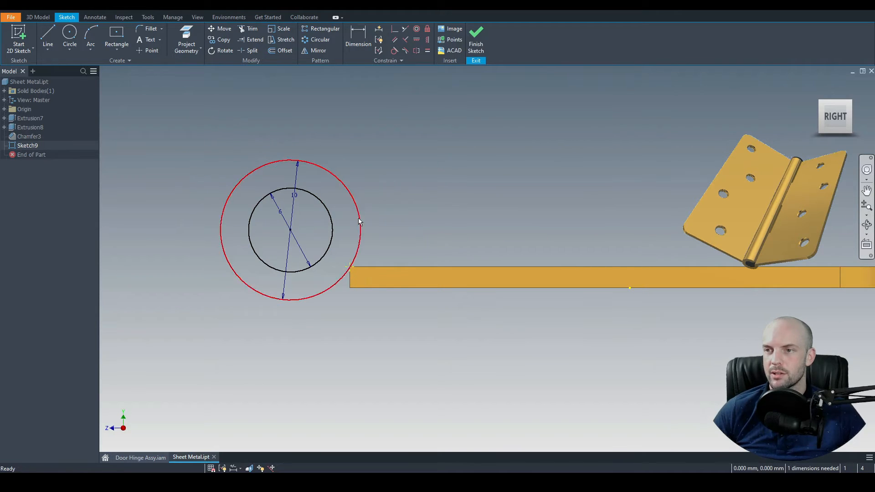
- Dimension the circles' centre 0.5 mm above the plate's upper edge
{"action": "left_click", "coordinate": [359, 35]}
{"action": "left_click", "coordinate": [298, 232]}
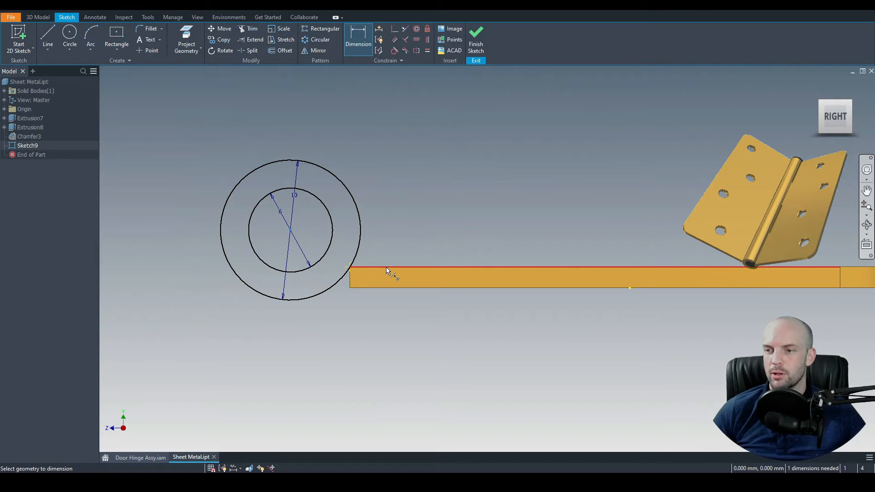
{"action": "left_click", "coordinate": [387, 267]}
{"action": "left_click", "coordinate": [386, 250]}
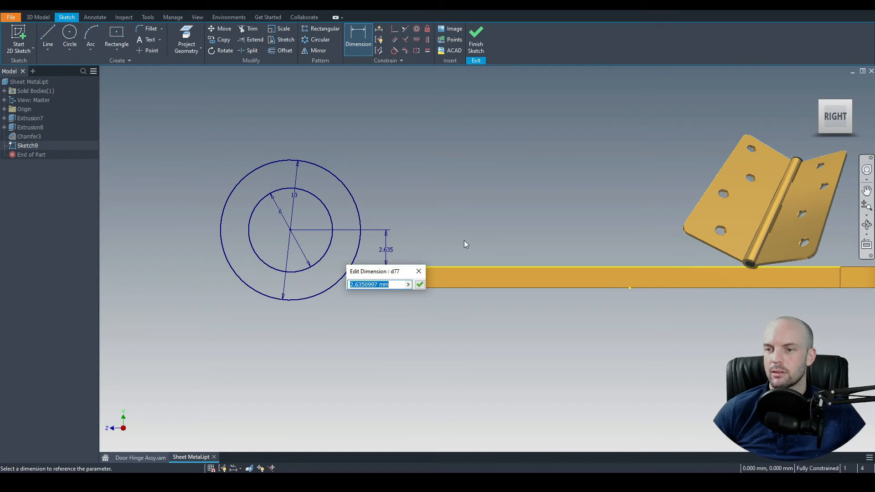
{"action": "type", "text": "0.55"}
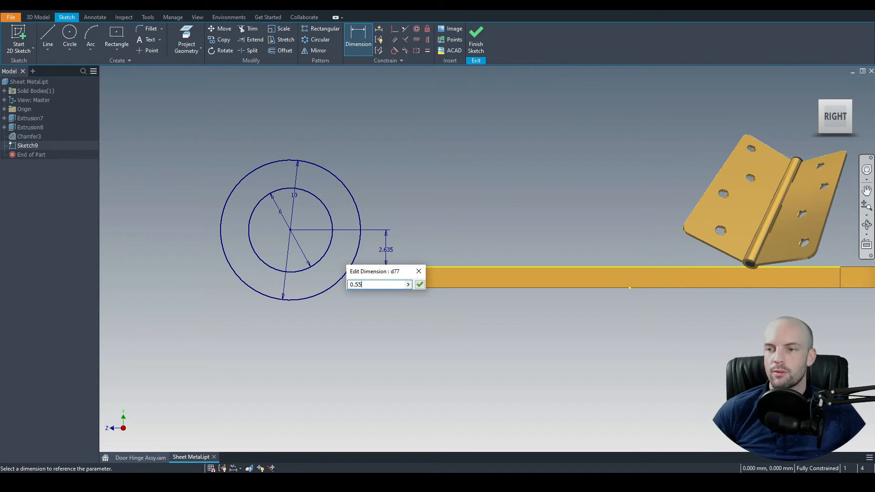
{"action": "key", "text": "Return"}
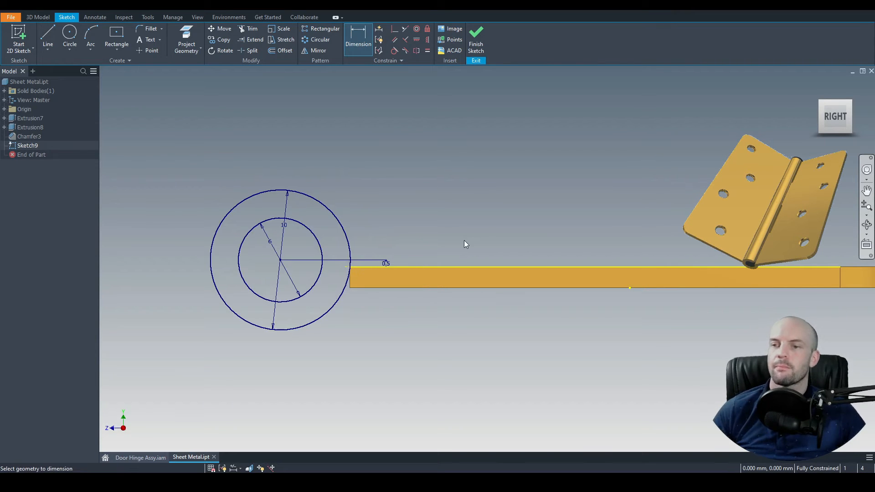
{"action": "right_click", "coordinate": [391, 154]}
{"action": "left_click", "coordinate": [410, 155]}
- Draw two horizontal lines across the ring, one from the plate's upper corner and one above it, and a third from the lower corner to the outer circle
{"action": "key", "text": "l"}
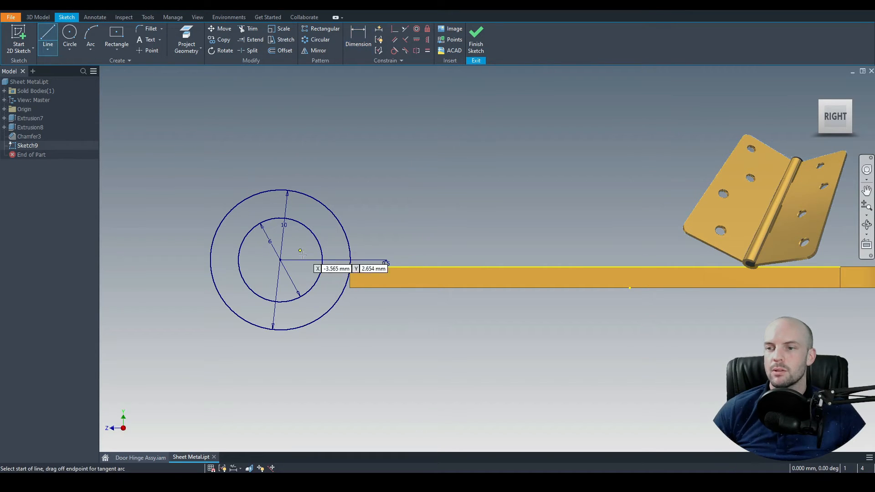
{"action": "scroll", "coordinate": [310, 262], "scroll_direction": "up", "scroll_amount": 3}
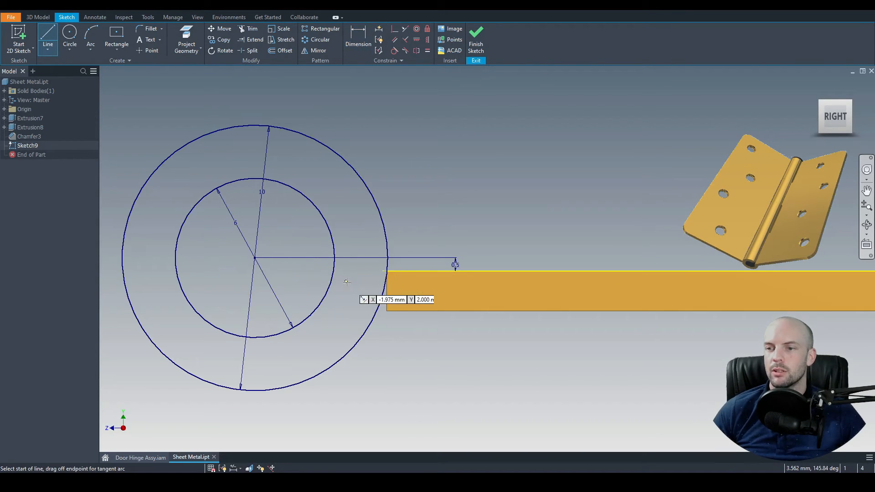
{"action": "left_click", "coordinate": [387, 271]}
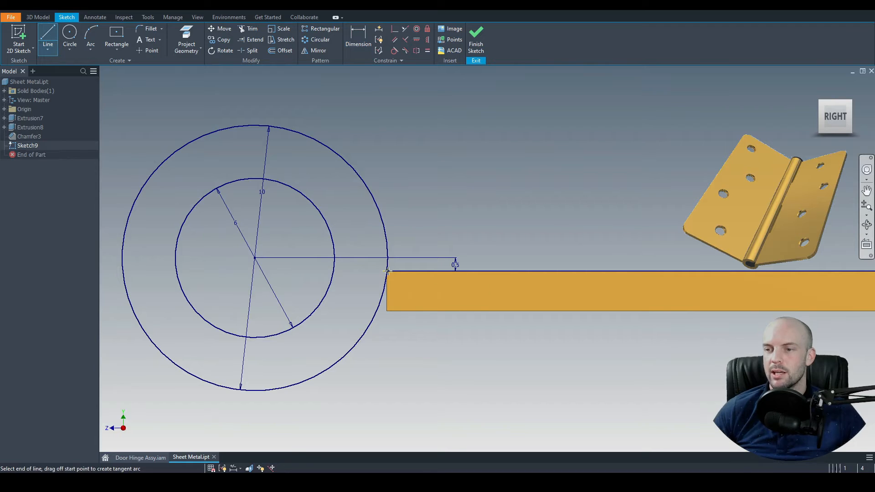
{"action": "left_click", "coordinate": [333, 271]}
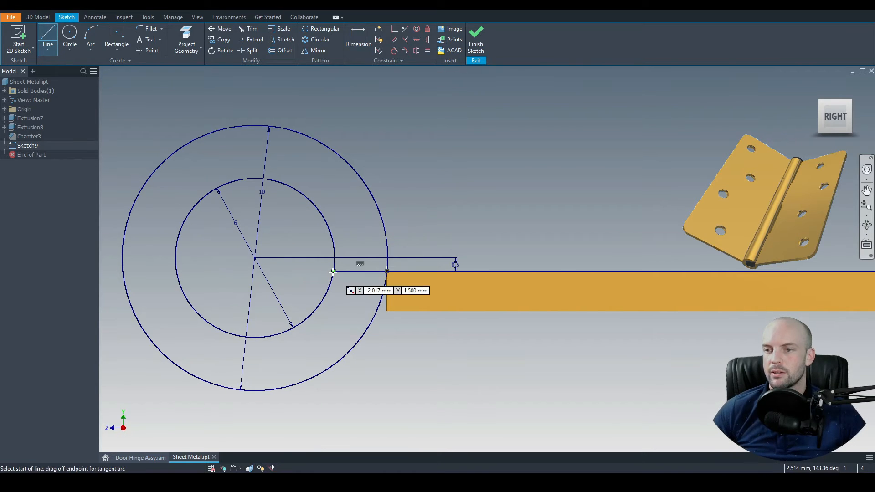
{"action": "left_click", "coordinate": [330, 232]}
{"action": "double_click", "coordinate": [385, 232]}
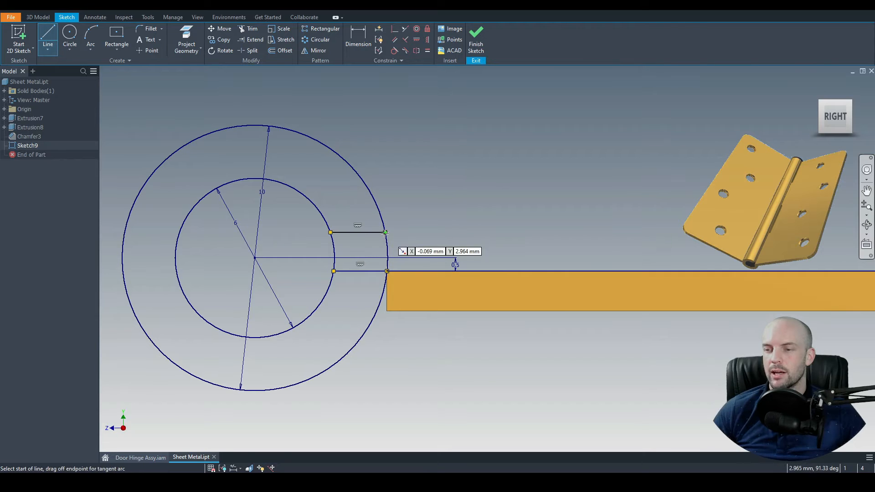
{"action": "left_click", "coordinate": [387, 311]}
{"action": "left_click", "coordinate": [377, 311]}
{"action": "right_click", "coordinate": [388, 281]}
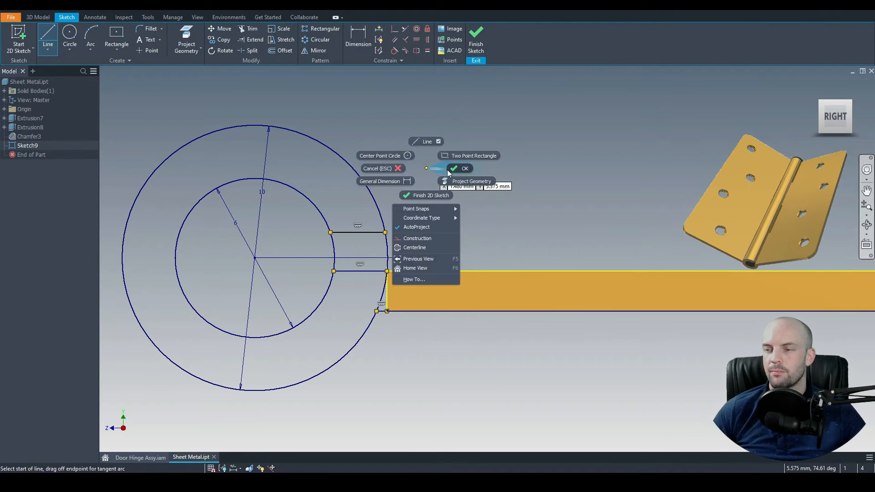
{"action": "left_click", "coordinate": [420, 196]}
- Dimension the spacing between the two horizontal lines across the ring to 1.5 mm
{"action": "key", "text": "d"}
{"action": "left_click", "coordinate": [368, 232]}
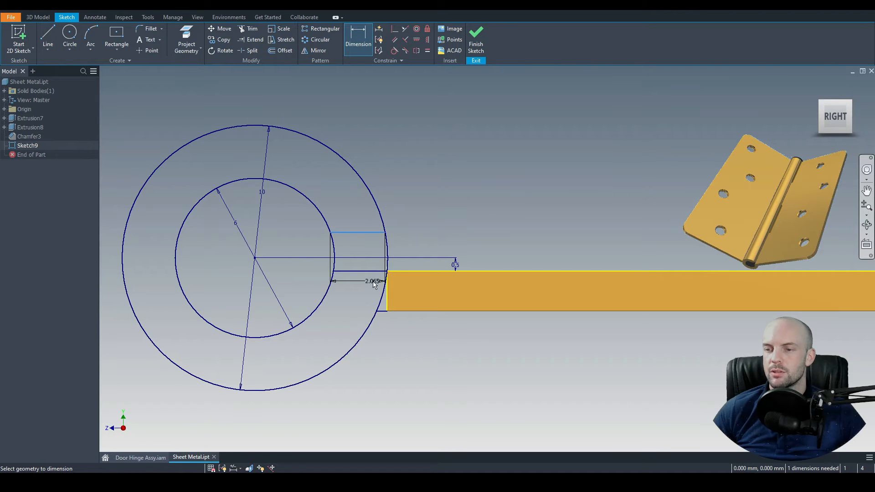
{"action": "left_click", "coordinate": [403, 253]}
{"action": "type", "text": "1.5"}
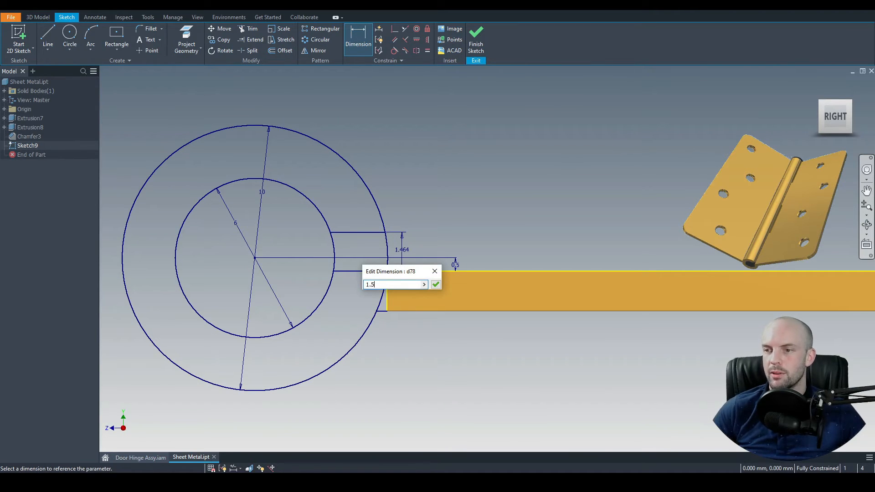
{"action": "key", "text": "Return"}
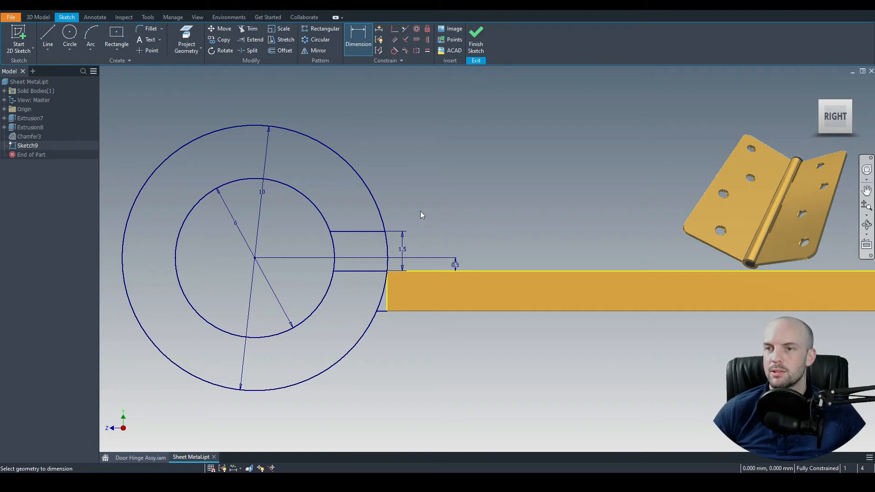
- Trim the arcs of both circles between the ring's horizontal lines and the outer circle's arc at the plate's end
{"action": "left_click", "coordinate": [249, 28]}
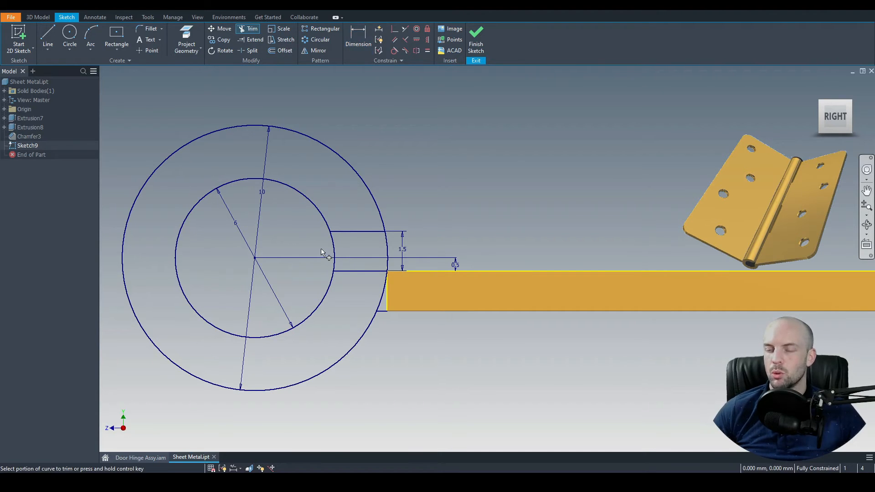
{"action": "mouse_move", "coordinate": [322, 252]}
{"action": "left_mouse_down"}
{"action": "mouse_move", "coordinate": [354, 248]}
{"action": "mouse_move", "coordinate": [383, 299]}
{"action": "left_mouse_up"}
{"action": "right_click", "coordinate": [422, 137]}
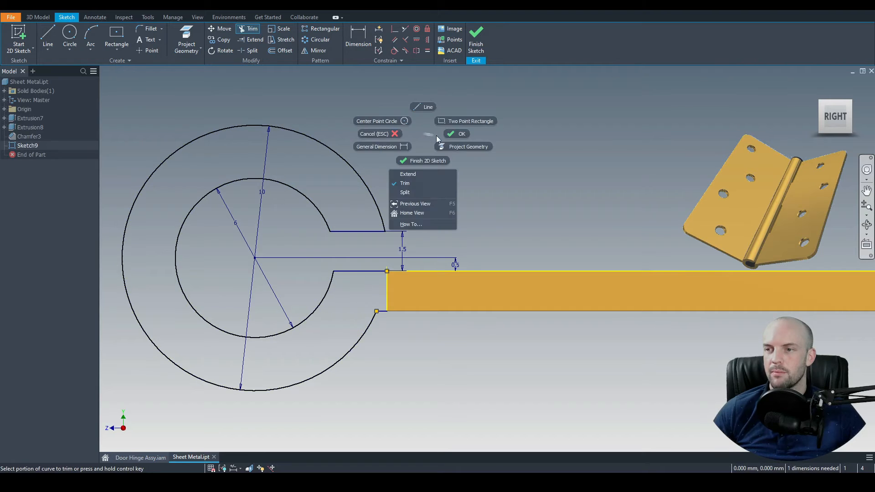
{"action": "left_click", "coordinate": [456, 136]}
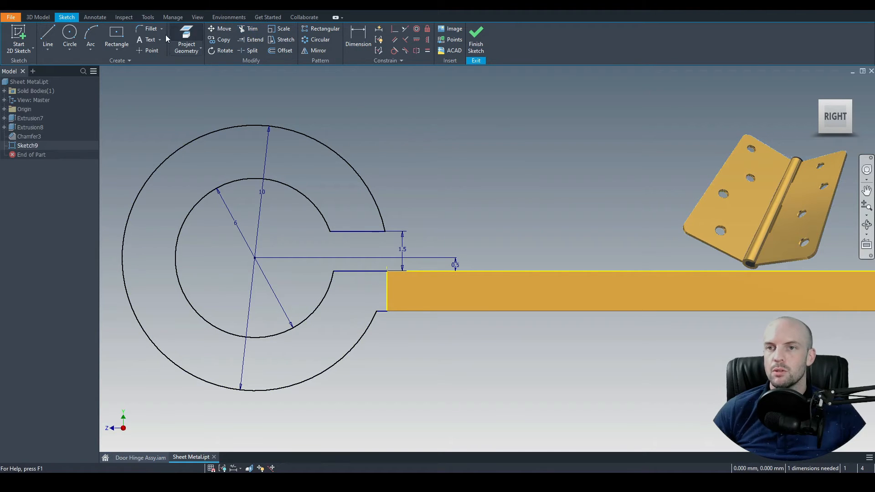
- Round the inner and outer junctions between the ring and the plate with 1 mm fillets and finish the sketch
{"action": "left_click", "coordinate": [147, 30]}
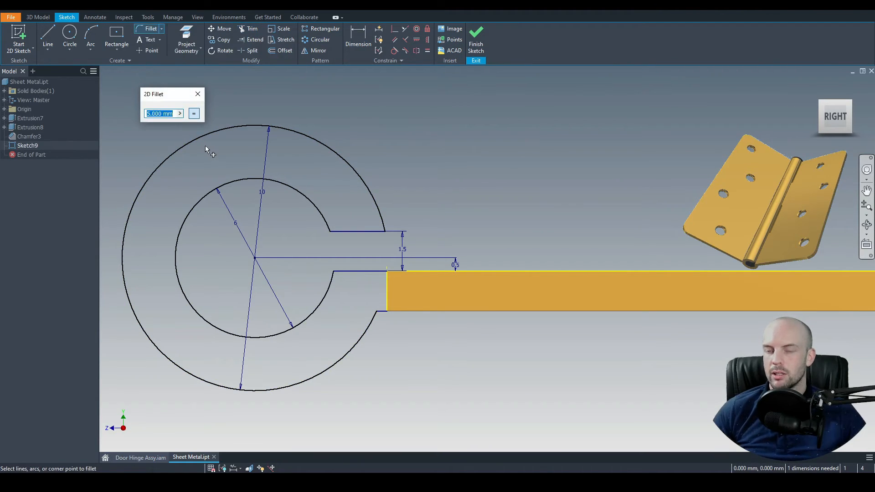
{"action": "type", "text": "1"}
{"action": "left_click", "coordinate": [332, 279]}
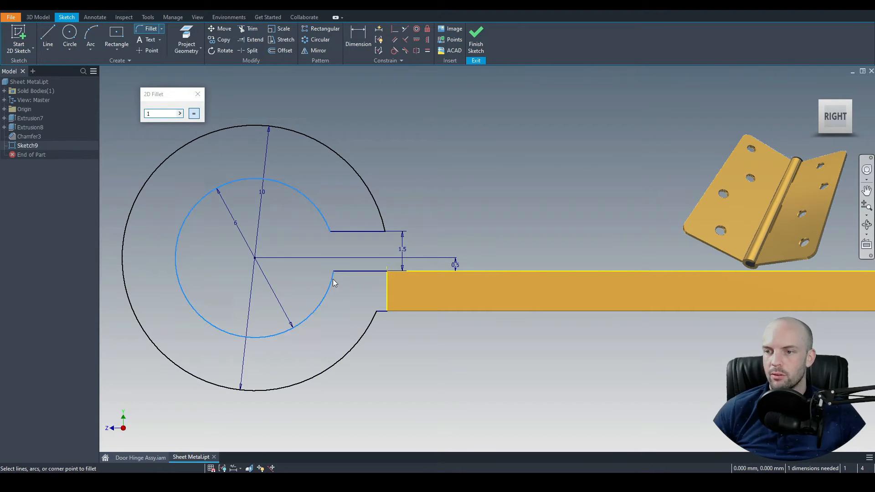
{"action": "left_click", "coordinate": [342, 272]}
{"action": "left_click", "coordinate": [370, 319]}
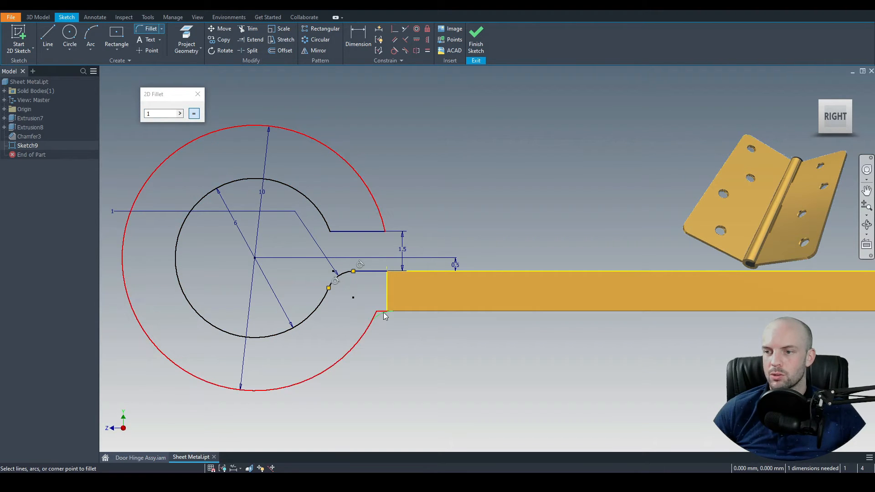
{"action": "left_click", "coordinate": [384, 312]}
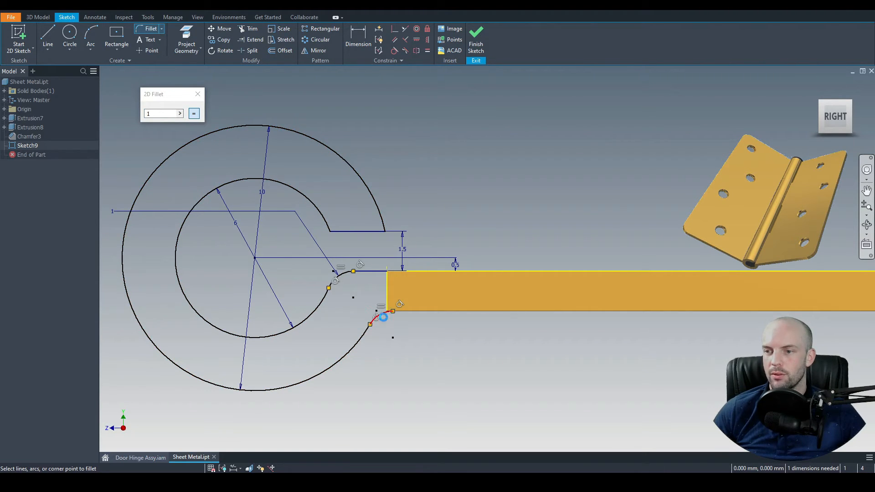
{"action": "left_click", "coordinate": [476, 37]}
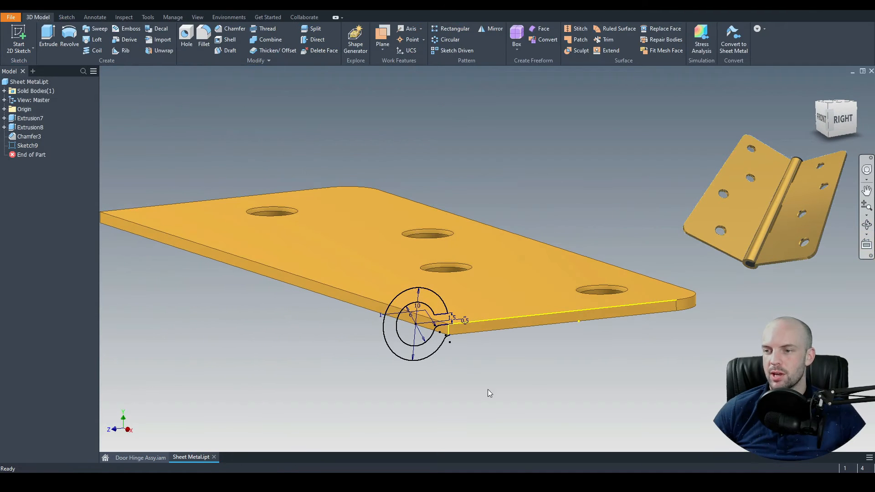
- Extrude the knuckle profile 25 mm in the flipped direction along the plate's long edge, joined to the plate
{"action": "left_click", "coordinate": [48, 36]}
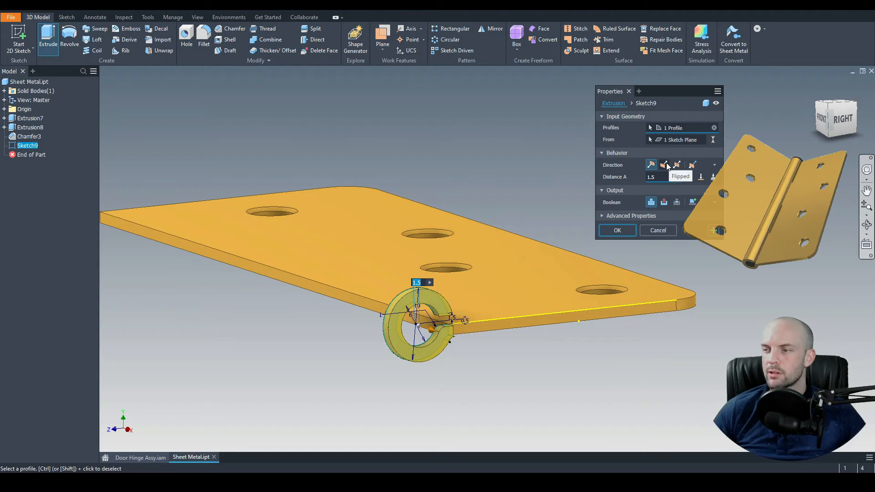
{"action": "left_click", "coordinate": [666, 165]}
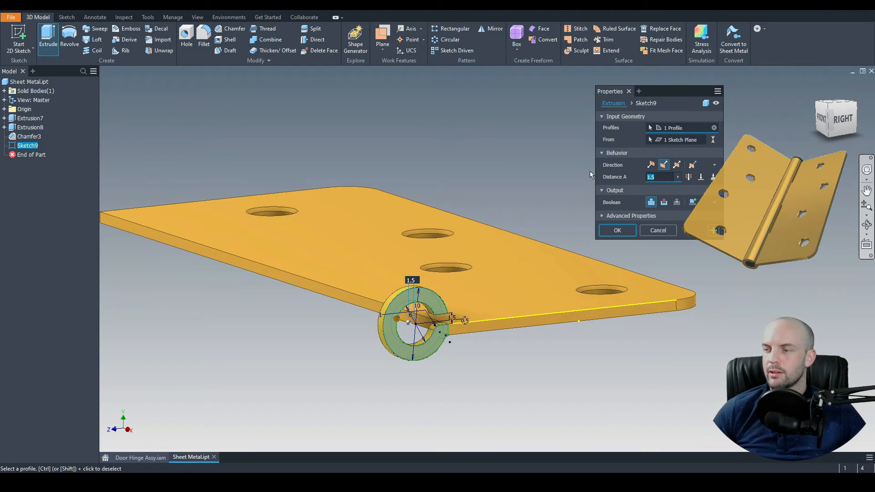
{"action": "type", "text": "25"}
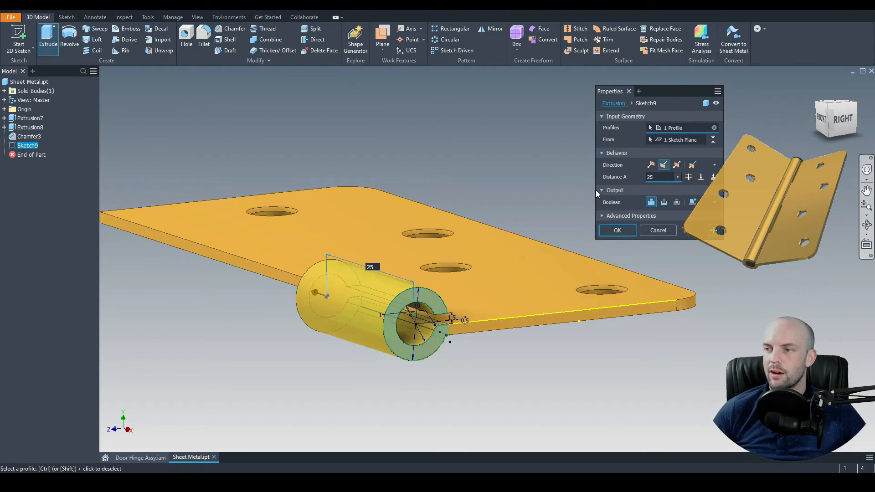
{"action": "left_click", "coordinate": [616, 231]}
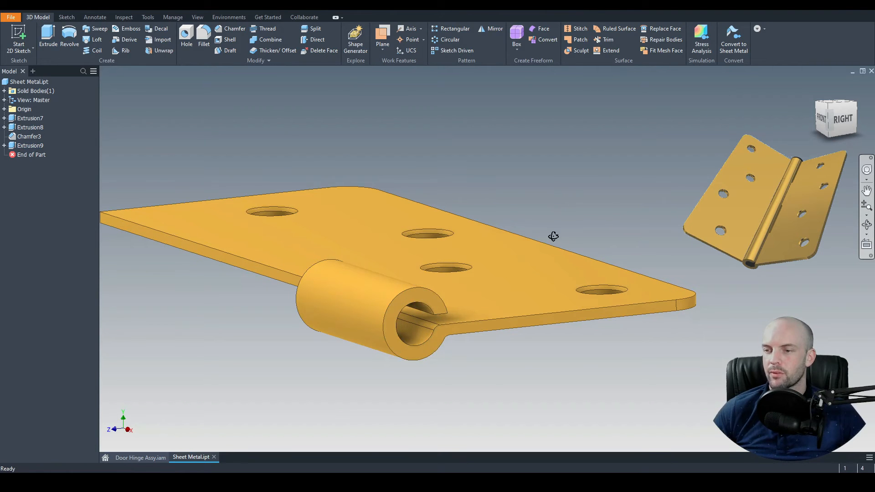
- Pattern the knuckle extrusion rectangularly along the plate's long edge toward the far end, with 2 occurrences spaced 50 mm apart
{"action": "middle_click_drag", "start_coordinate": [553, 237], "coordinate": [357, 263], "text": "shift"}
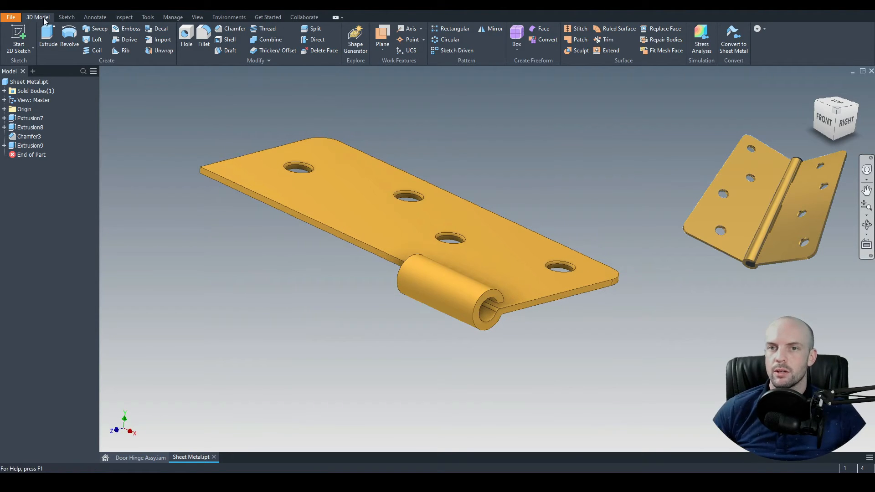
{"action": "left_click", "coordinate": [446, 28]}
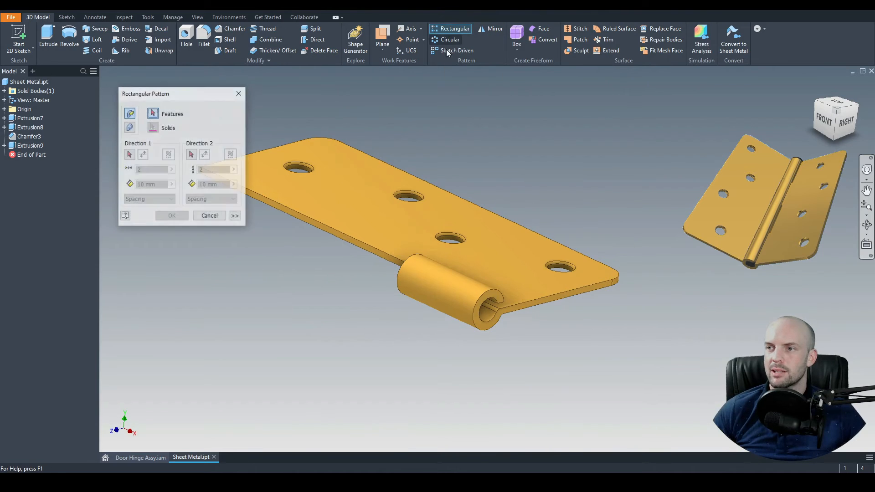
{"action": "left_click", "coordinate": [27, 145]}
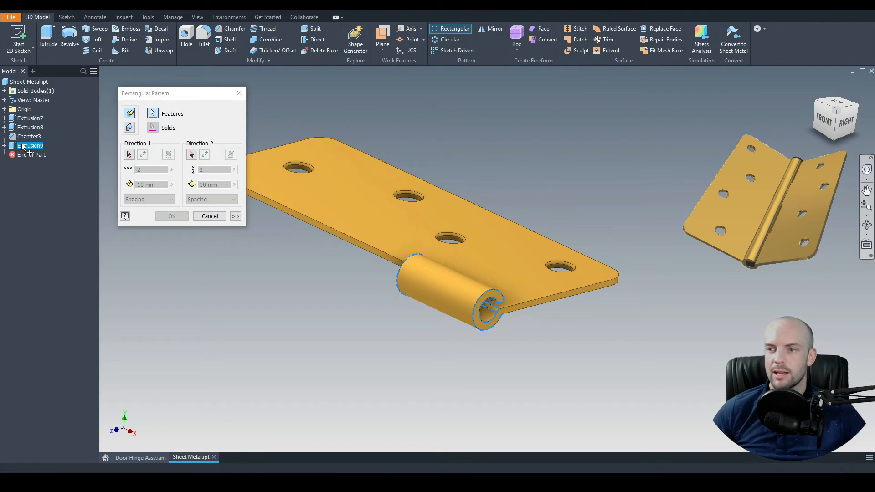
{"action": "left_click", "coordinate": [129, 157]}
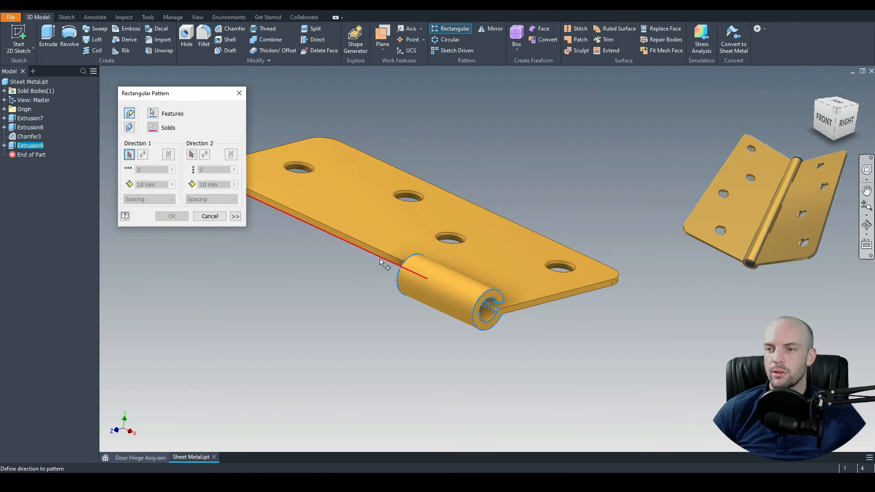
{"action": "left_click", "coordinate": [382, 257]}
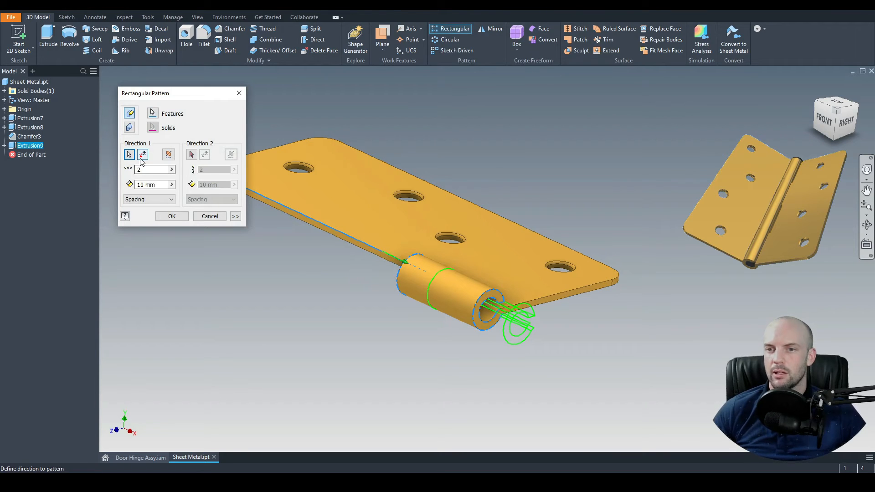
{"action": "left_click", "coordinate": [143, 155]}
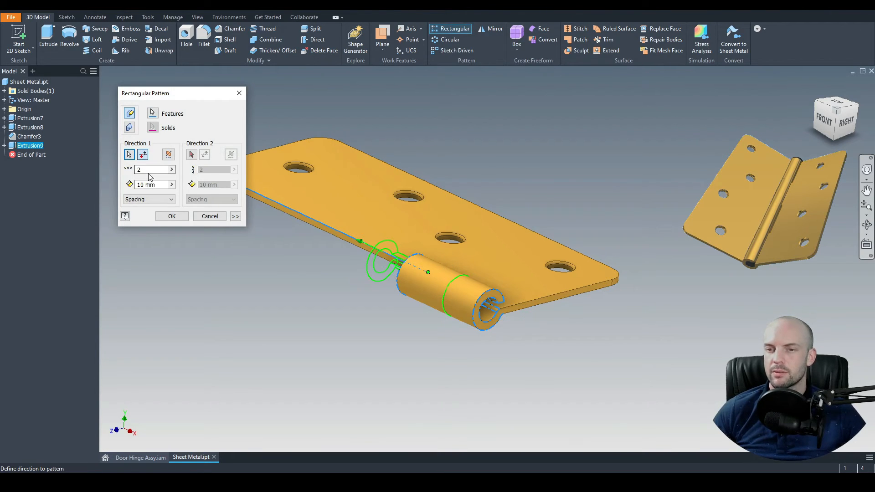
{"action": "left_click", "coordinate": [149, 172]}
{"action": "left_click", "coordinate": [158, 184]}
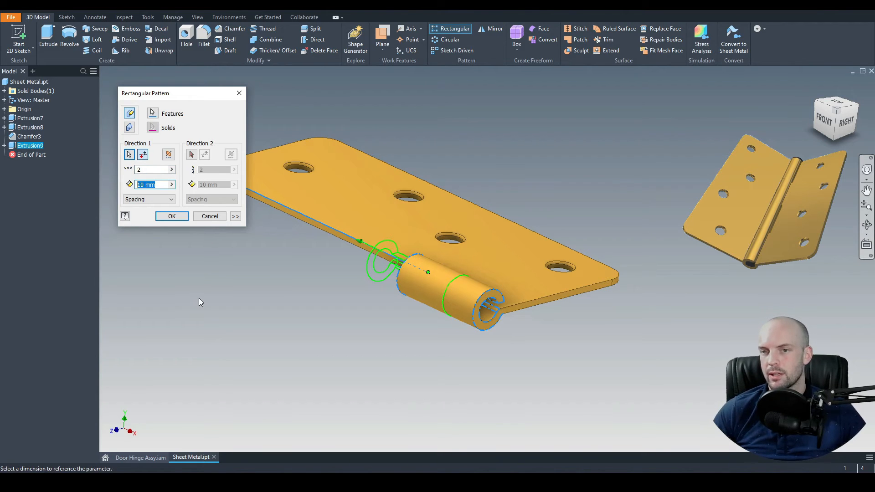
{"action": "type", "text": "50"}
{"action": "middle_click_drag", "start_coordinate": [221, 296], "coordinate": [296, 329]}
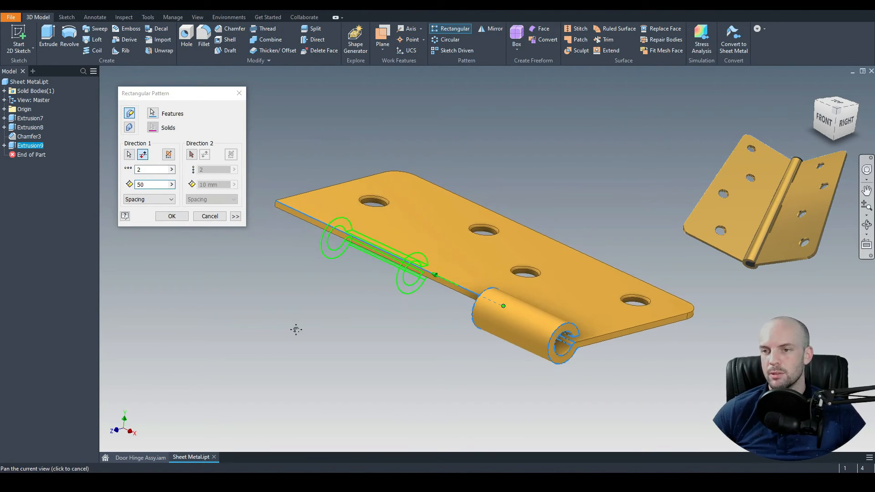
{"action": "left_click", "coordinate": [172, 216]}
- Switch the part's visual style to a shaded display without edge lines
{"action": "middle_click_drag", "start_coordinate": [248, 260], "coordinate": [276, 166], "text": "shift"}
{"action": "left_click", "coordinate": [197, 17]}
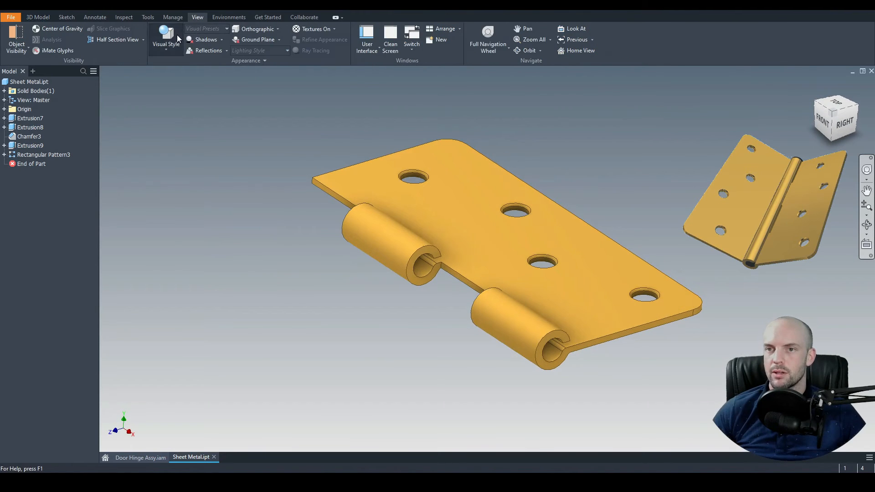
{"action": "left_click", "coordinate": [166, 36]}
{"action": "left_click", "coordinate": [191, 84]}
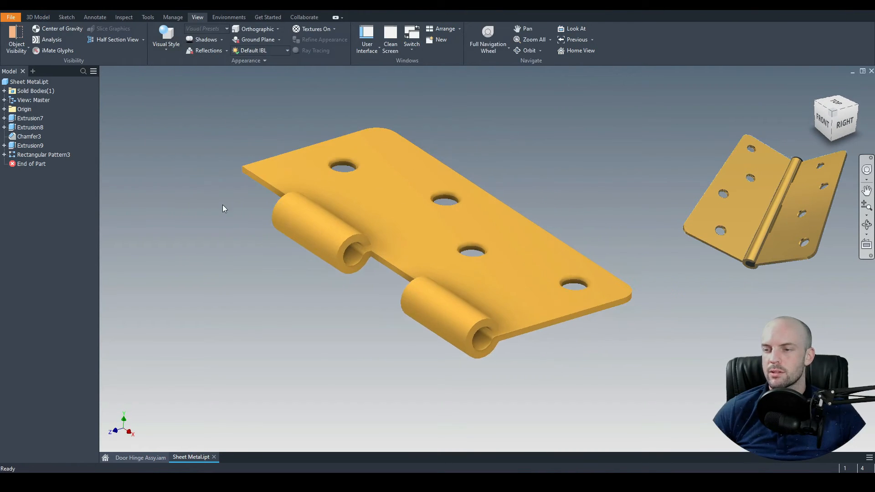
{"action": "mouse_move", "coordinate": [224, 208]}
{"action": "middle_mouse_down", "text": "shift"}
{"action": "mouse_move", "coordinate": [236, 195]}
{"action": "mouse_move", "coordinate": [230, 215]}
{"action": "middle_mouse_up", "text": "shift"}
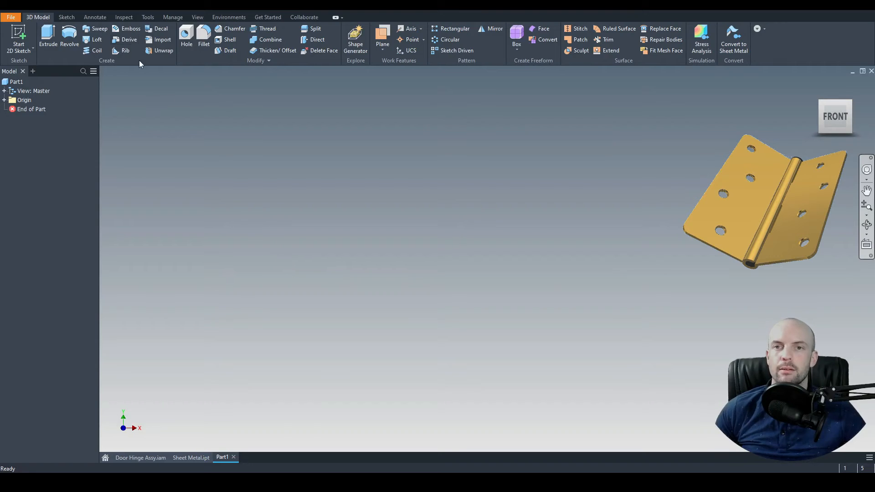
- Sketch a 10 mm diameter circle centred on the origin, on the XY plane of the new part
{"action": "left_click", "coordinate": [19, 35]}
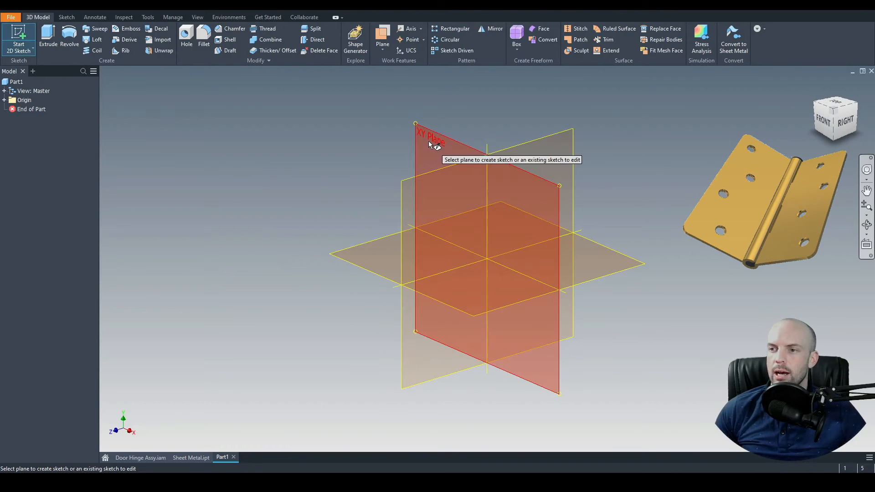
{"action": "left_click", "coordinate": [429, 143]}
{"action": "left_click", "coordinate": [69, 37]}
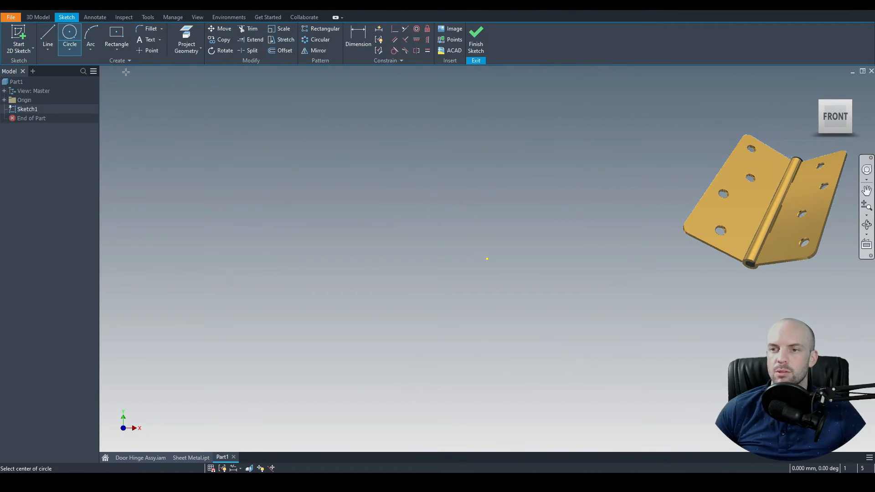
{"action": "left_click", "coordinate": [487, 258]}
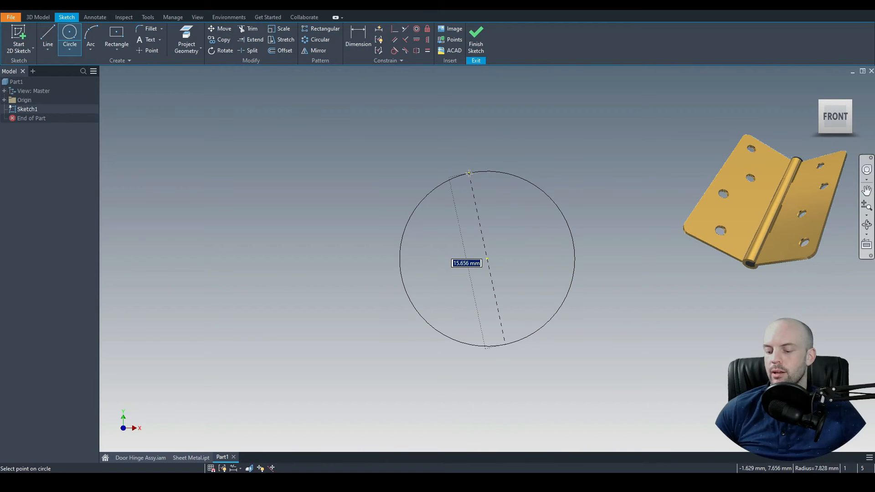
{"action": "type", "text": "10"}
{"action": "key", "text": "Return"}
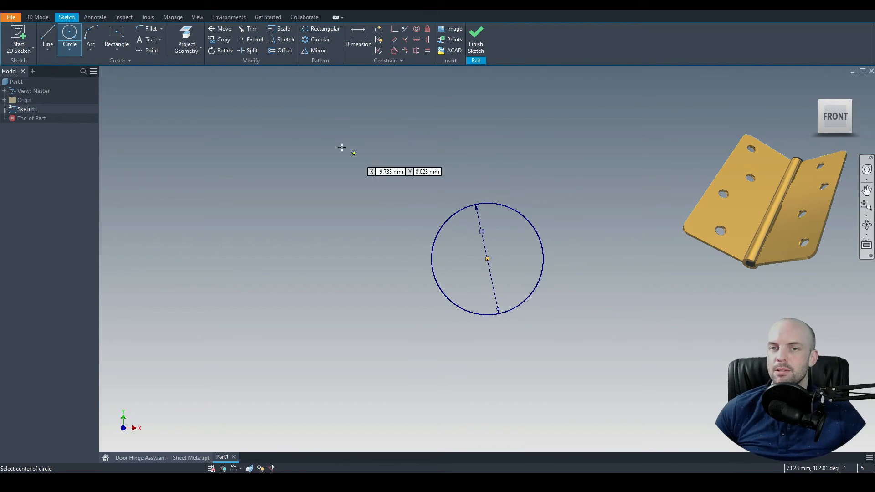
- Extrude the circle 2 mm to form the pin head
{"action": "left_click", "coordinate": [38, 18]}
{"action": "left_click", "coordinate": [48, 35]}
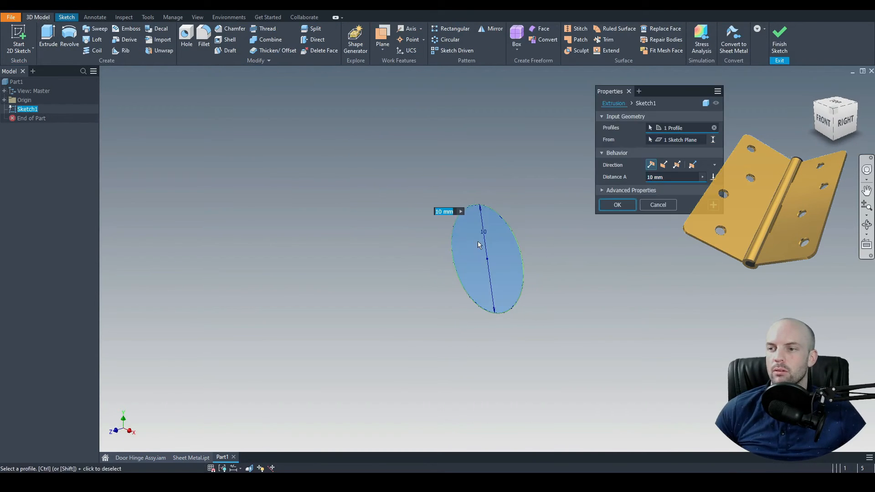
{"action": "double_click", "coordinate": [673, 176]}
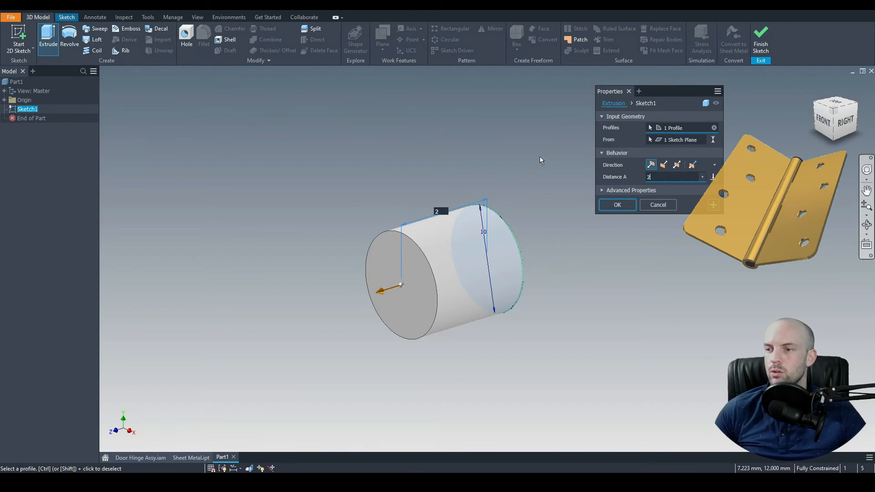
{"action": "type", "text": "2"}
{"action": "key", "text": "Return"}
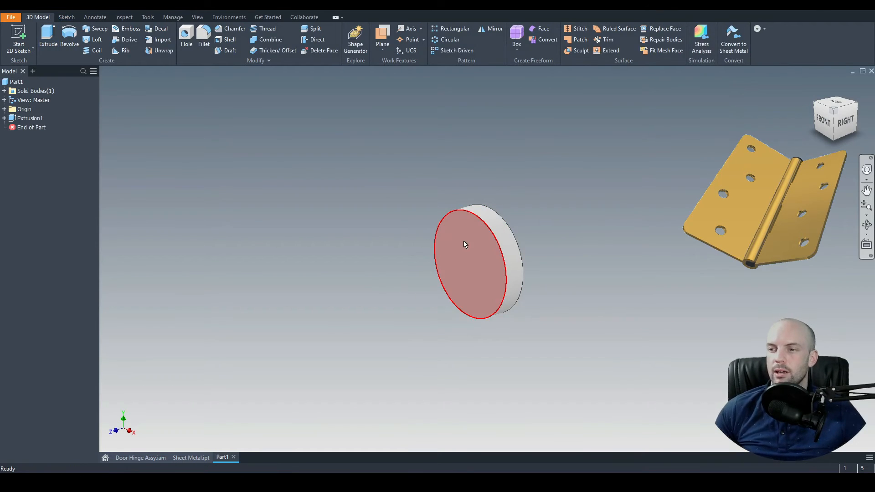
- Sketch a 6 mm diameter circle on the front face of the pin head, concentric with it
{"action": "left_click", "coordinate": [472, 256]}
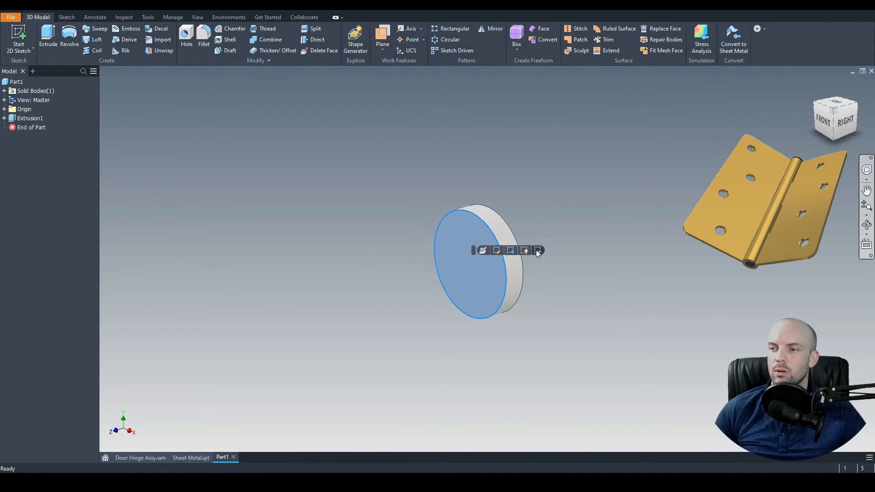
{"action": "left_click", "coordinate": [535, 249]}
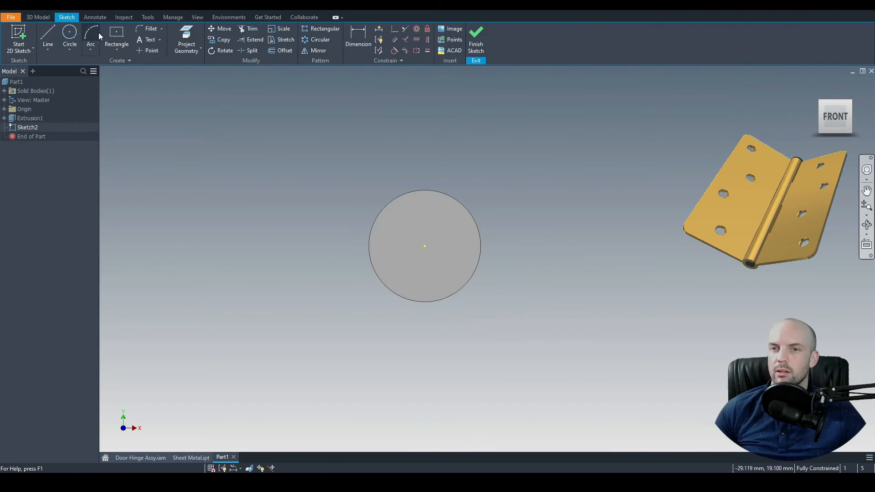
{"action": "left_click", "coordinate": [75, 35]}
{"action": "left_click", "coordinate": [425, 247]}
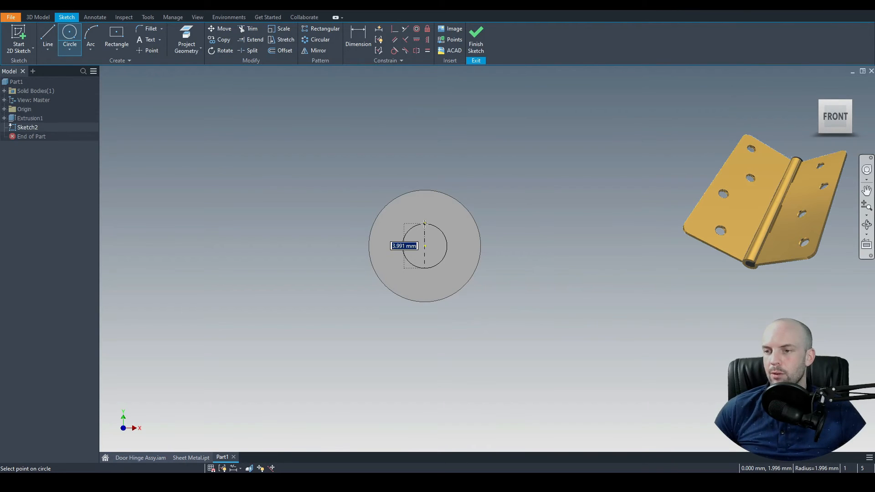
{"action": "left_click", "coordinate": [425, 212]}
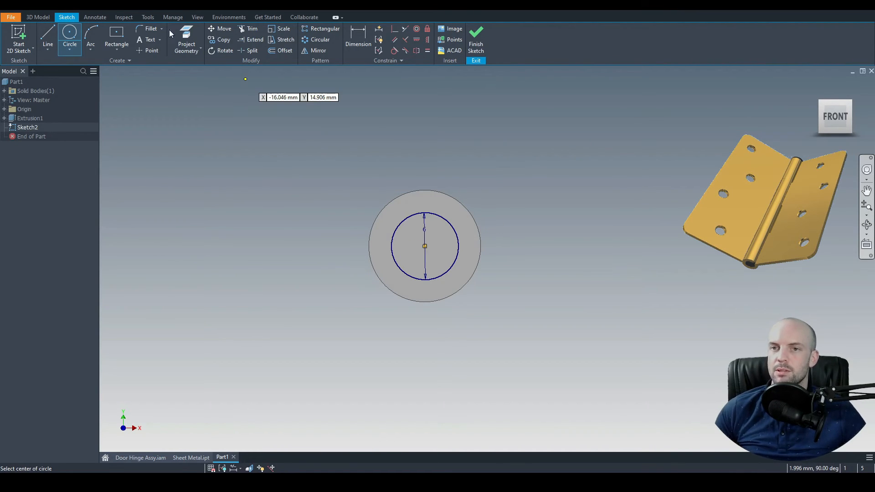
- Extrude the smaller circle 100 mm away from the head, joined to it, to form the pin shaft
{"action": "left_click", "coordinate": [36, 16]}
{"action": "left_click", "coordinate": [42, 33]}
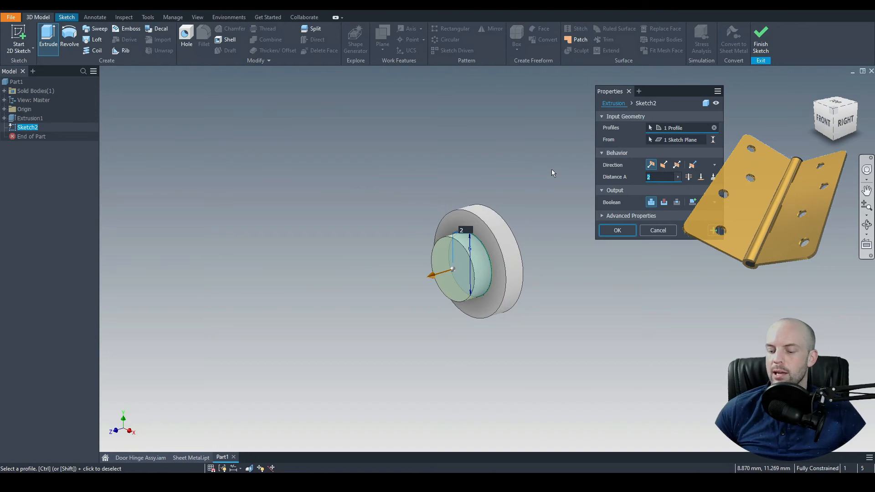
{"action": "type", "text": "100"}
{"action": "scroll", "coordinate": [582, 247], "scroll_direction": "down", "scroll_amount": 5}
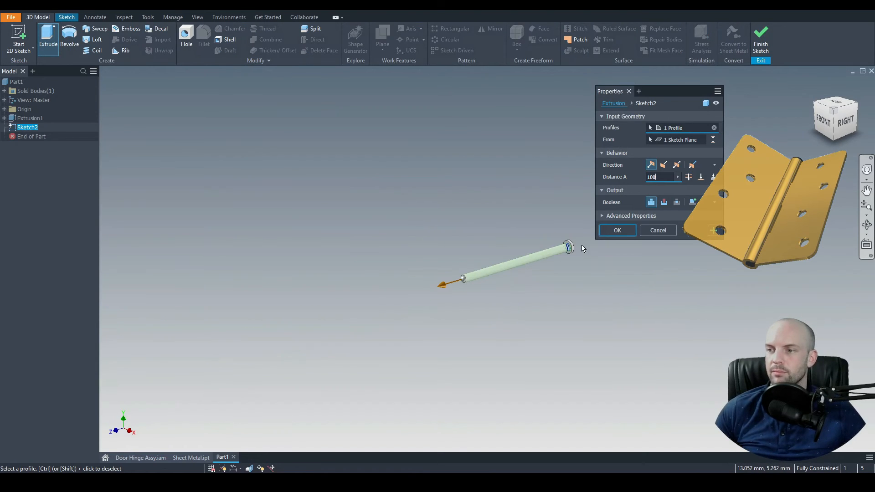
{"action": "left_click", "coordinate": [617, 230]}
{"action": "scroll", "coordinate": [549, 274], "scroll_direction": "up", "scroll_amount": 5}
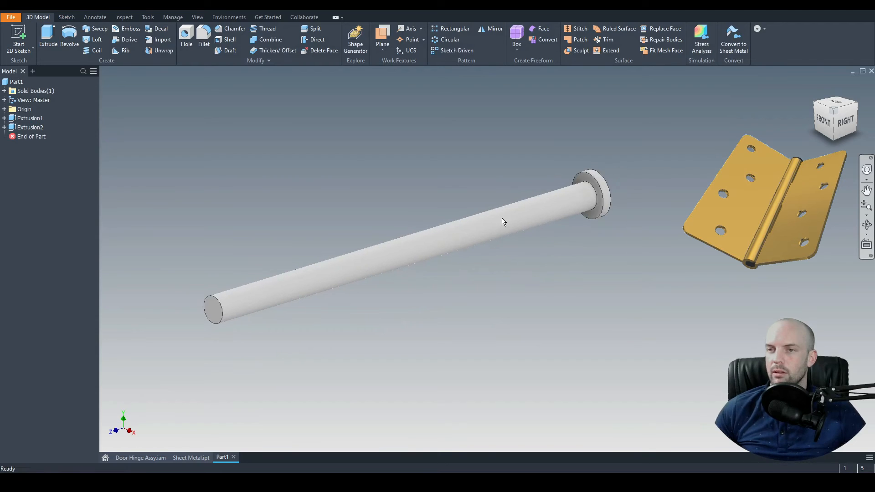
- Apply the Glossy - Black appearance from the Inventor Material Library to the pin
{"action": "left_click", "coordinate": [221, 10]}
{"action": "scroll", "coordinate": [265, 113], "scroll_direction": "down", "scroll_amount": 3}
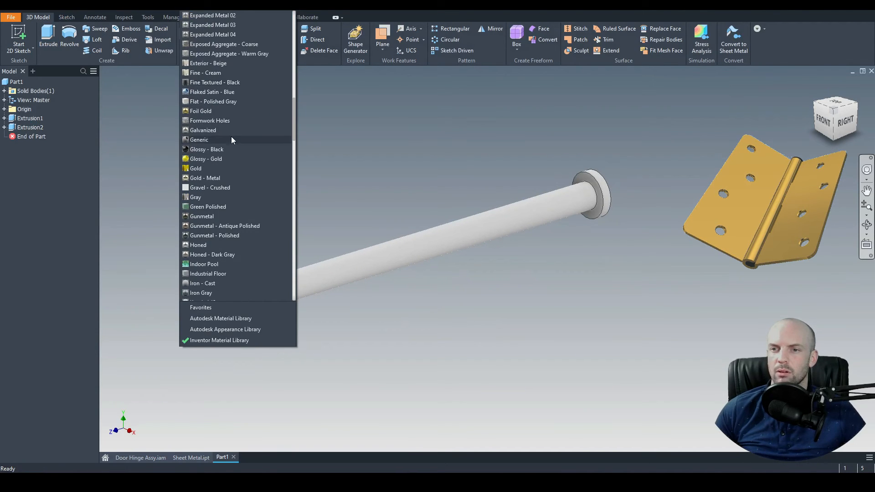
{"action": "left_click", "coordinate": [221, 148]}
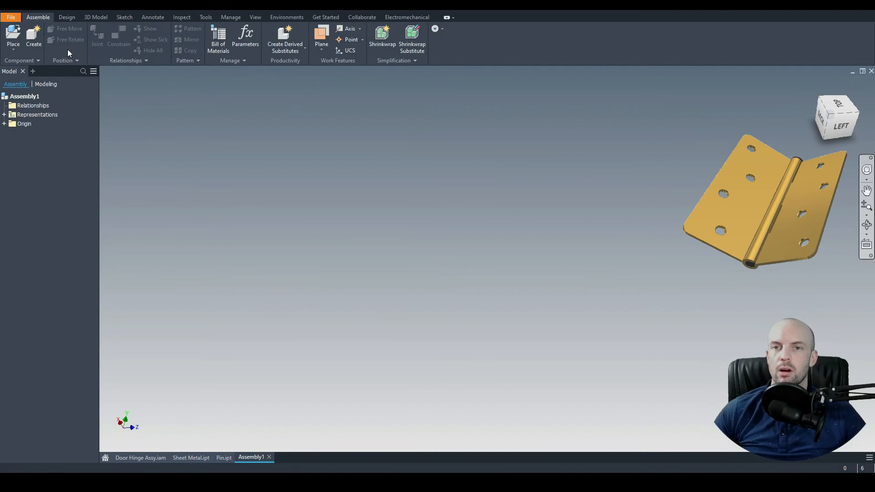
- Place two instances of Sheet Metal.ipt side by side in the new assembly
{"action": "left_click", "coordinate": [13, 35]}
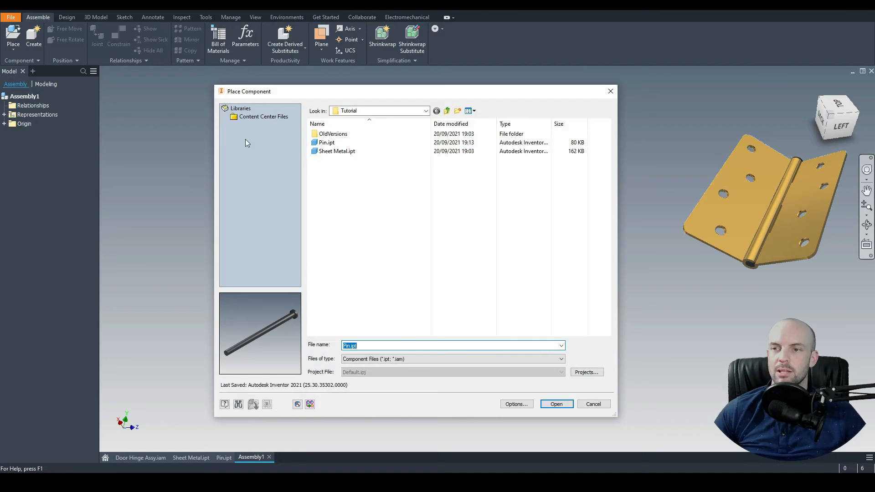
{"action": "double_click", "coordinate": [338, 152]}
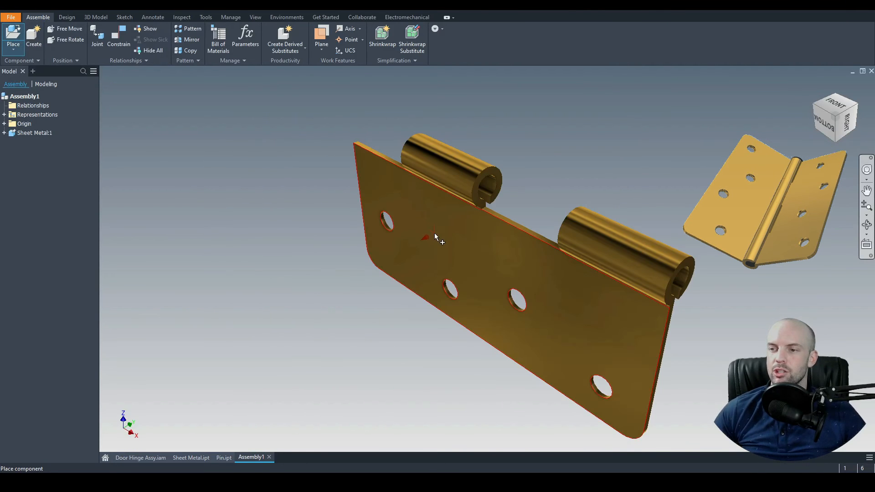
{"action": "middle_click_drag", "start_coordinate": [416, 195], "coordinate": [319, 250], "text": "shift"}
{"action": "scroll", "coordinate": [371, 237], "scroll_direction": "down", "scroll_amount": 4}
{"action": "left_click", "coordinate": [302, 249]}
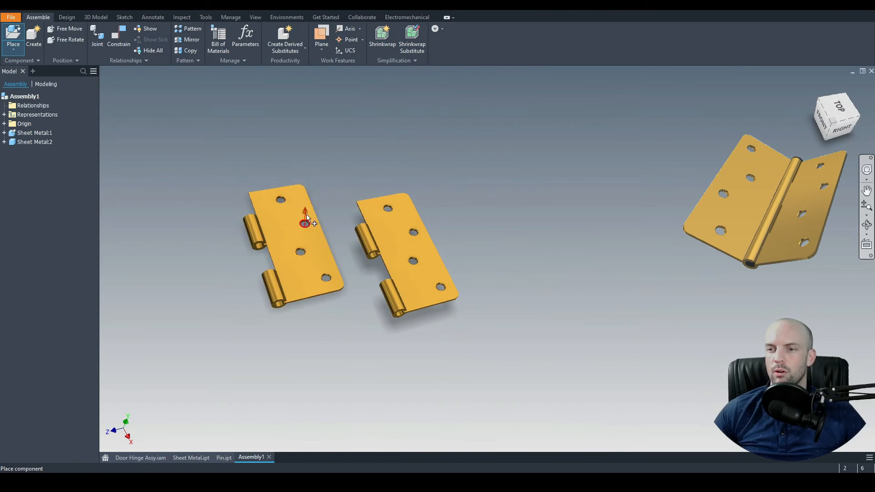
- Place one instance of Pin.ipt beside the two hinge leaves and finish placing
{"action": "left_click", "coordinate": [12, 31]}
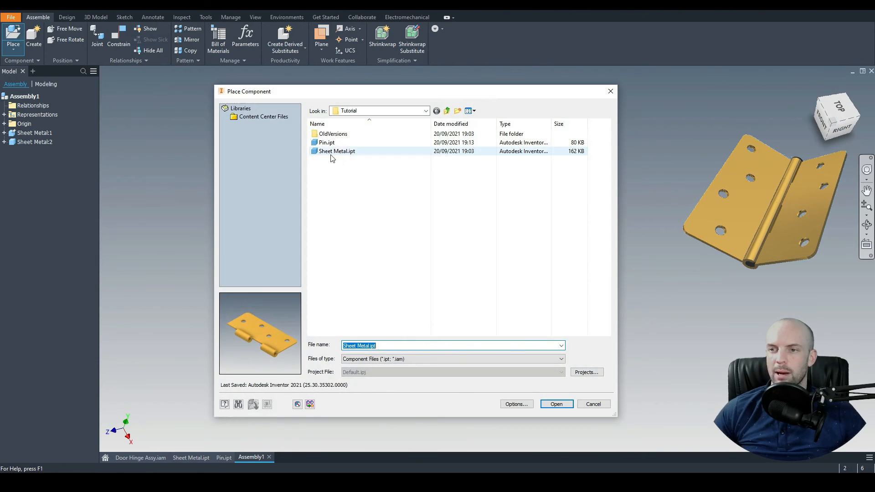
{"action": "double_click", "coordinate": [331, 144]}
{"action": "left_click", "coordinate": [355, 163]}
{"action": "right_click", "coordinate": [337, 137]}
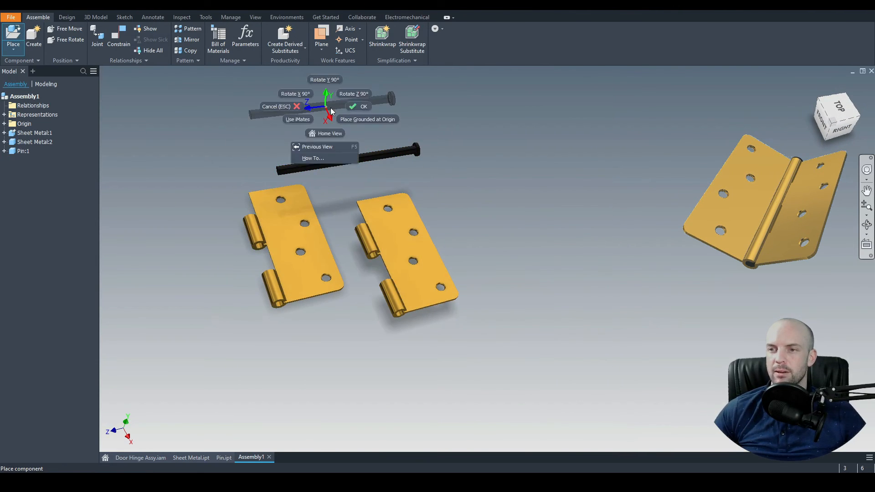
{"action": "left_click", "coordinate": [347, 108]}
- Turn the second hinge leaf around with Free Rotate so its knuckles face those of the first leaf
{"action": "left_click", "coordinate": [816, 86]}
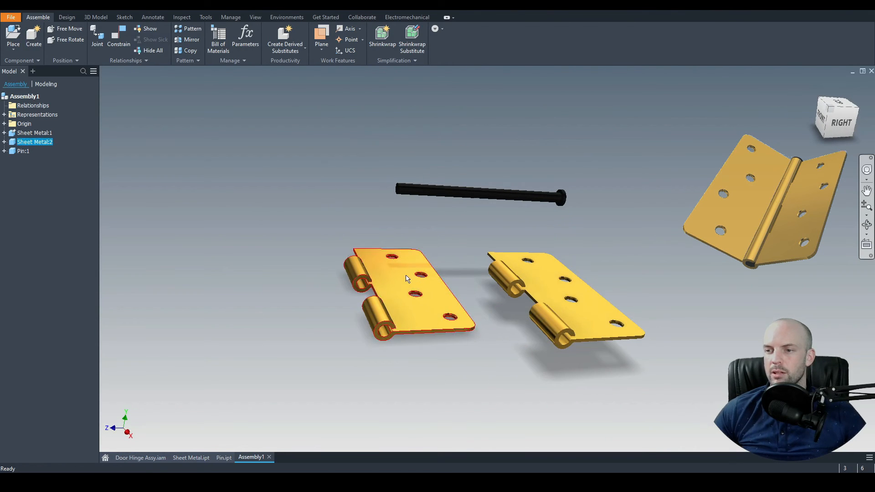
{"action": "left_click", "coordinate": [841, 123]}
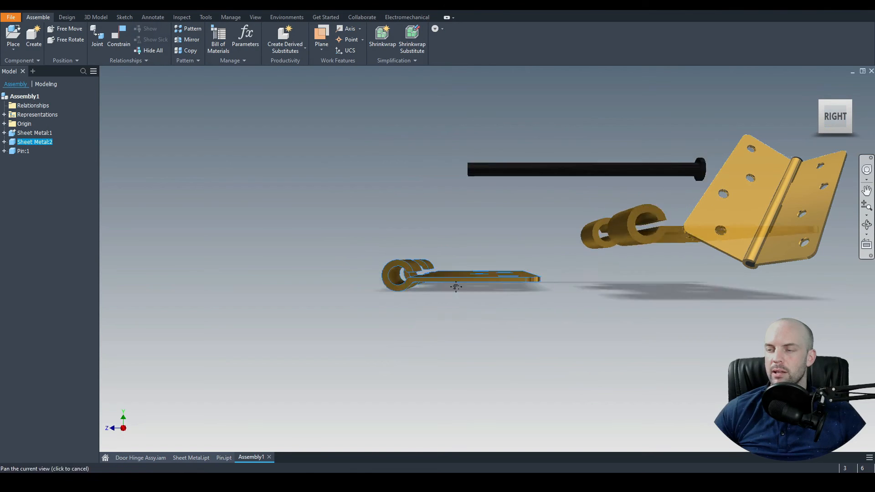
{"action": "left_click", "coordinate": [66, 40]}
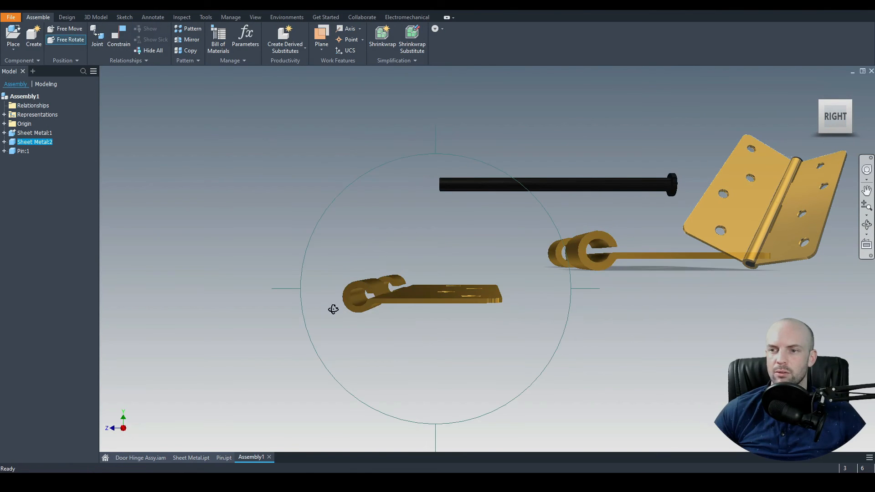
{"action": "left_click_drag", "start_coordinate": [280, 290], "coordinate": [365, 287]}
{"action": "key", "text": "Escape"}
- Turn the pin with Free Rotate so its shaft runs roughly along the knuckles, with the head at the far end
{"action": "left_click", "coordinate": [548, 182]}
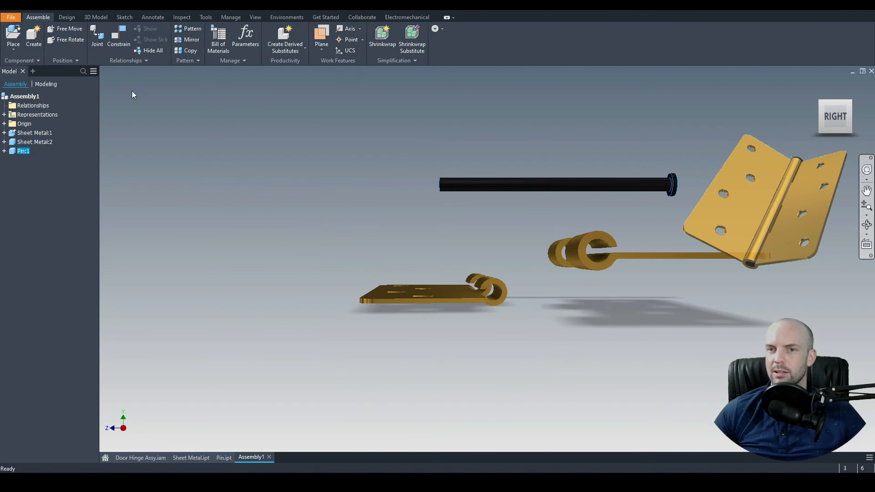
{"action": "left_click", "coordinate": [69, 40]}
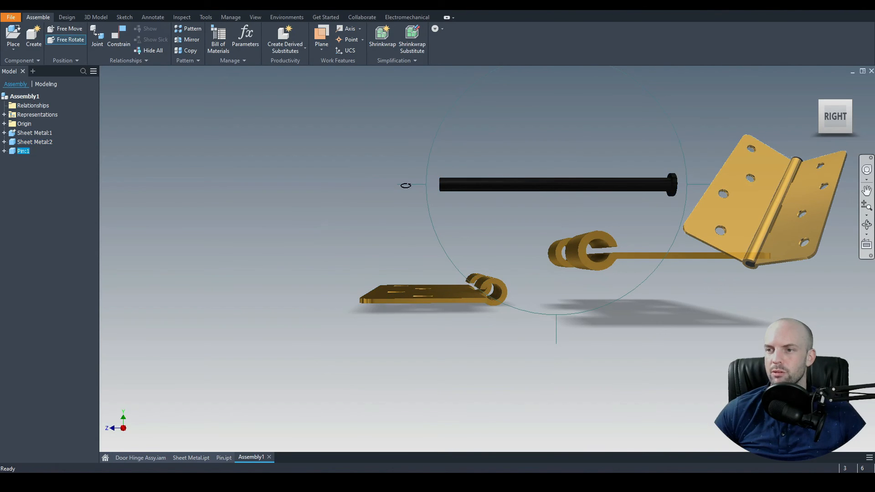
{"action": "left_click_drag", "start_coordinate": [406, 186], "coordinate": [449, 189]}
{"action": "right_click_drag", "start_coordinate": [279, 121], "coordinate": [311, 132]}
{"action": "middle_click_drag", "start_coordinate": [310, 132], "coordinate": [319, 154], "text": "shift"}
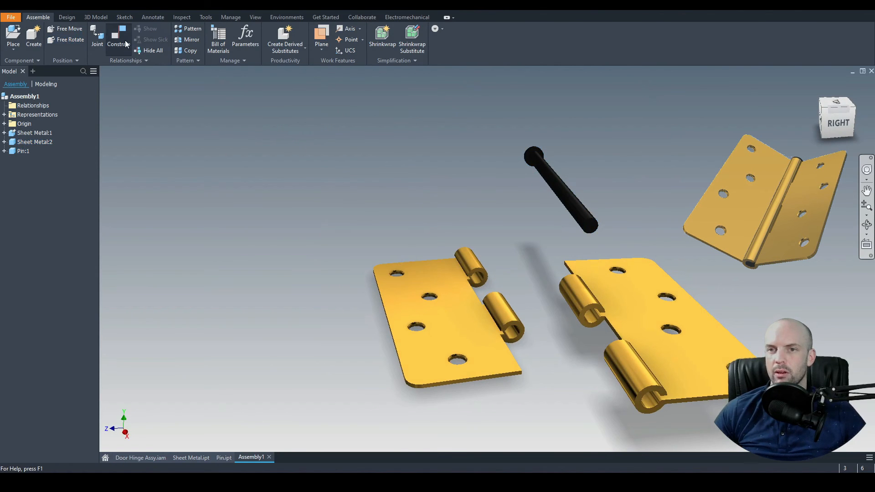
- Mate the knuckle axis of the second leaf to the first leaf's knuckle axis with 0 mm offset
{"action": "left_click", "coordinate": [126, 43]}
{"action": "middle_click_drag", "start_coordinate": [445, 283], "coordinate": [382, 225]}
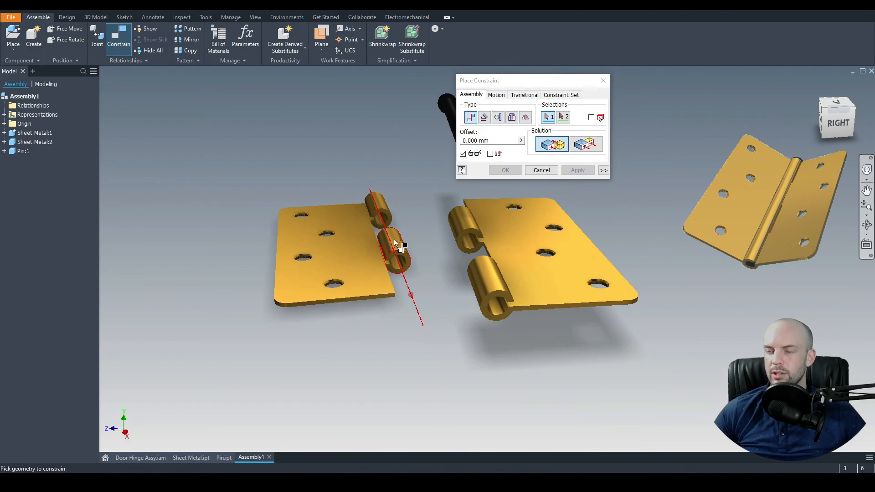
{"action": "left_click", "coordinate": [397, 239]}
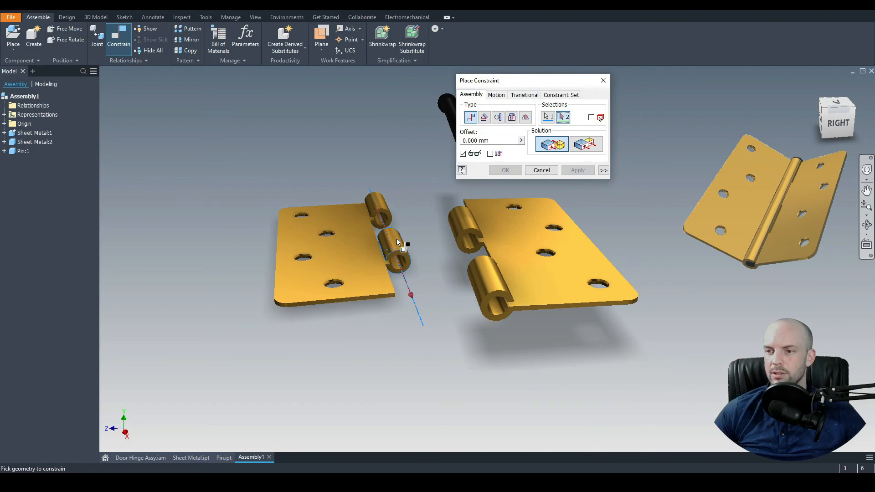
{"action": "left_click", "coordinate": [469, 221]}
{"action": "left_click", "coordinate": [578, 170]}
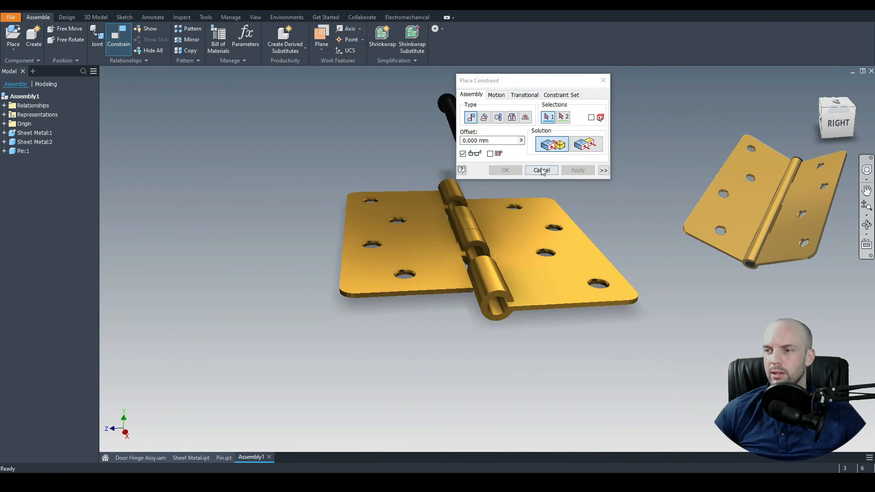
- Mate the facing knuckle end faces of the two leaves with 0 mm offset so the knuckles interlock
{"action": "scroll", "coordinate": [456, 208], "scroll_direction": "down", "scroll_amount": 5}
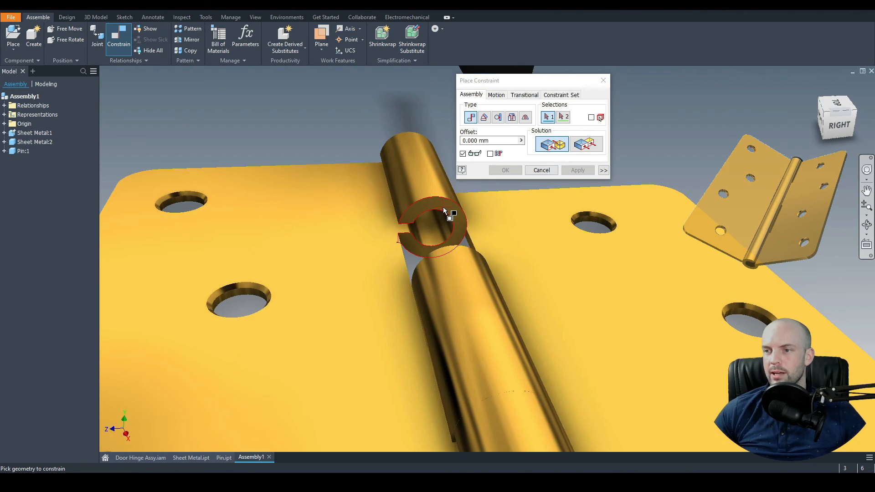
{"action": "left_click", "coordinate": [443, 207]}
{"action": "middle_click_drag", "start_coordinate": [443, 207], "coordinate": [438, 231], "text": "shift"}
{"action": "scroll", "coordinate": [431, 132], "scroll_direction": "down", "scroll_amount": 2}
{"action": "left_click", "coordinate": [439, 135]}
{"action": "scroll", "coordinate": [439, 230], "scroll_direction": "up", "scroll_amount": 5}
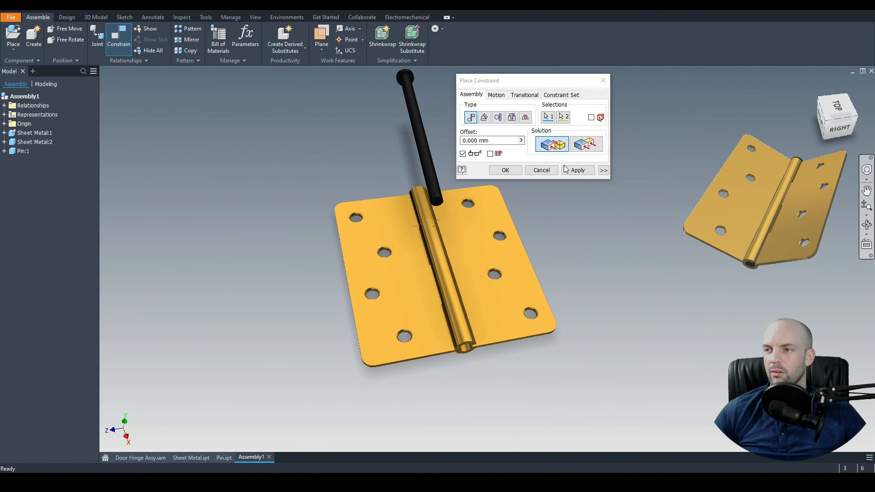
{"action": "left_click", "coordinate": [578, 170]}
- Mate the pin's axis to the knuckle axis with 0 mm offset
{"action": "mouse_move", "coordinate": [524, 219]}
{"action": "middle_mouse_down", "text": "shift"}
{"action": "mouse_move", "coordinate": [506, 206]}
{"action": "mouse_move", "coordinate": [515, 212]}
{"action": "middle_mouse_up", "text": "shift"}
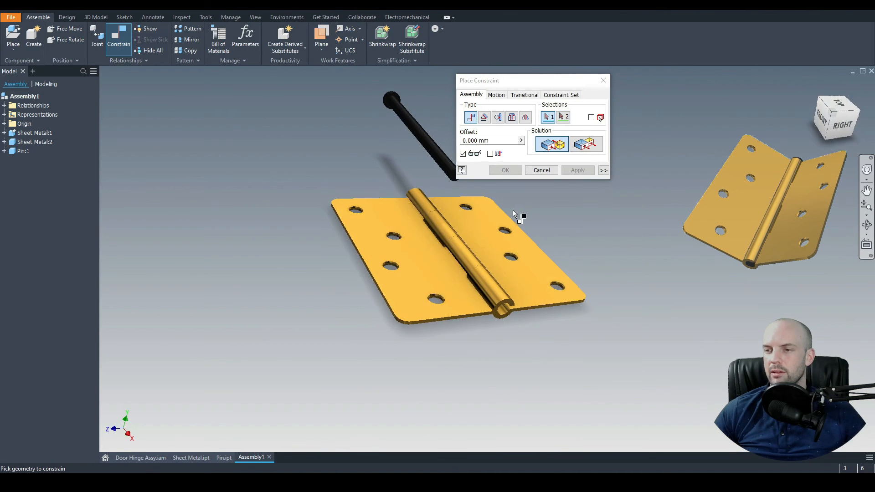
{"action": "left_click", "coordinate": [425, 134]}
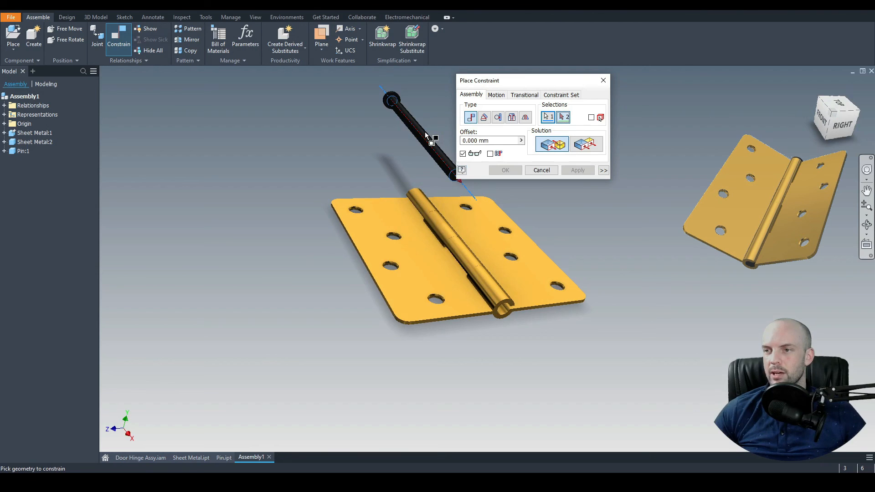
{"action": "left_click", "coordinate": [420, 196]}
{"action": "left_click", "coordinate": [577, 170]}
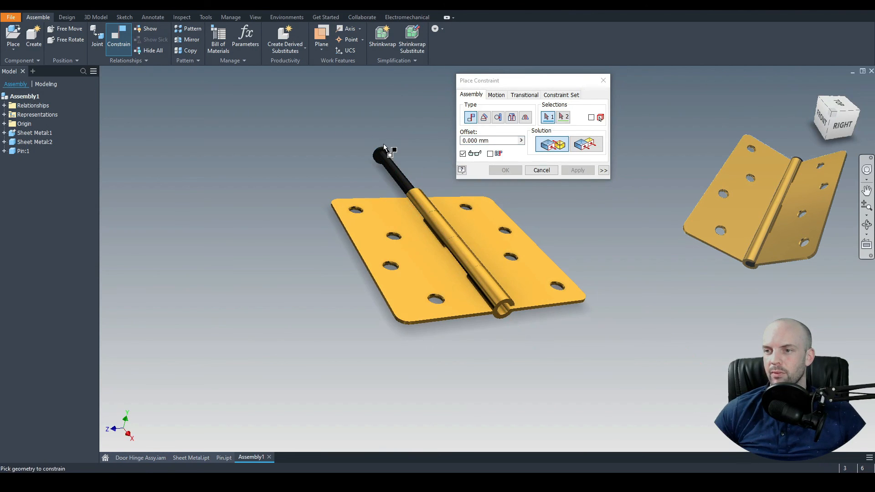
- Mate the underside of the pin head to the outer end face of the adjacent knuckle with 0 mm offset
{"action": "scroll", "coordinate": [385, 150], "scroll_direction": "up", "scroll_amount": 4}
{"action": "left_click", "coordinate": [392, 164]}
{"action": "mouse_move", "coordinate": [399, 166]}
{"action": "middle_mouse_down", "text": "shift"}
{"action": "mouse_move", "coordinate": [435, 182]}
{"action": "mouse_move", "coordinate": [406, 193]}
{"action": "mouse_move", "coordinate": [399, 170]}
{"action": "middle_mouse_up", "text": "shift"}
{"action": "left_click", "coordinate": [437, 170]}
{"action": "left_click", "coordinate": [506, 170]}
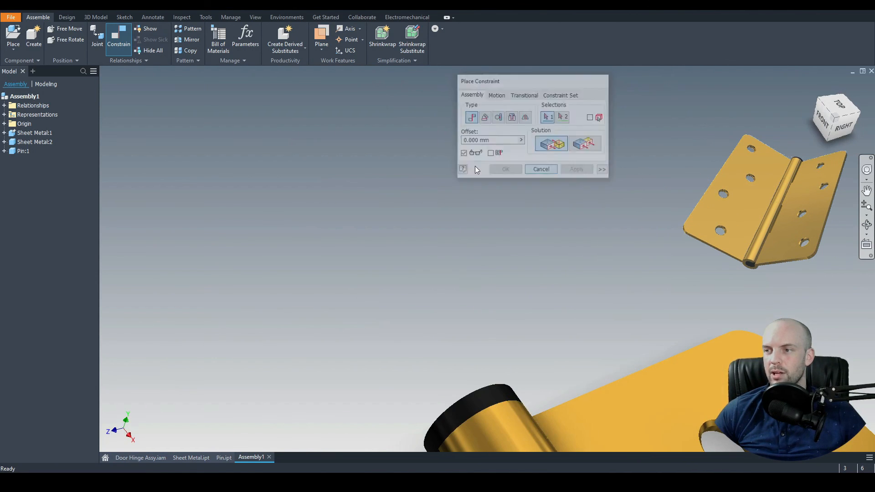
- Swing the second leaf upward about the pin to fold the hinge partway, and clear the selection
{"action": "scroll", "coordinate": [453, 261], "scroll_direction": "down", "scroll_amount": 5}
{"action": "middle_click_drag", "start_coordinate": [454, 260], "coordinate": [410, 256], "text": "shift"}
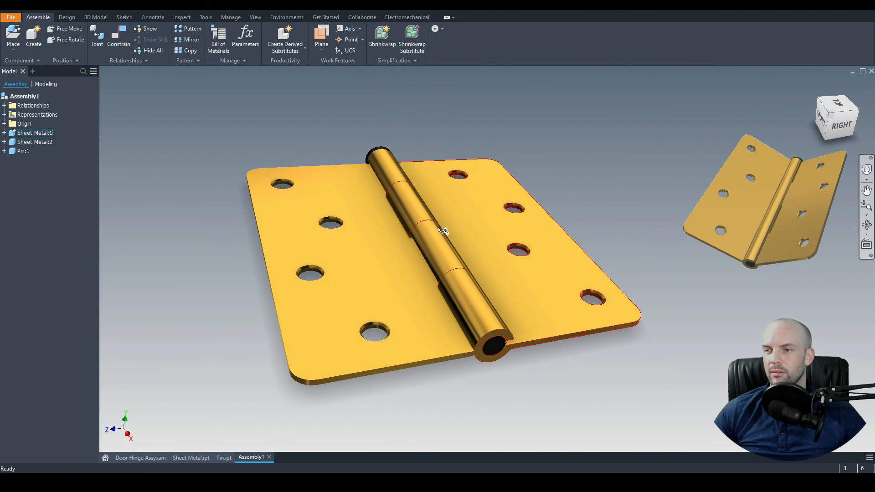
{"action": "left_click_drag", "start_coordinate": [371, 254], "coordinate": [360, 228]}
{"action": "middle_click_drag", "start_coordinate": [360, 229], "coordinate": [359, 253], "text": "shift"}
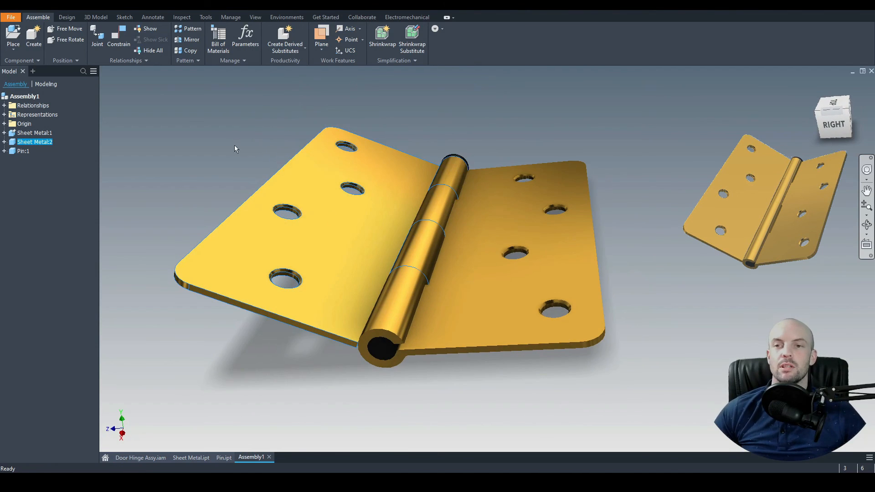
{"action": "left_click", "coordinate": [222, 135]}
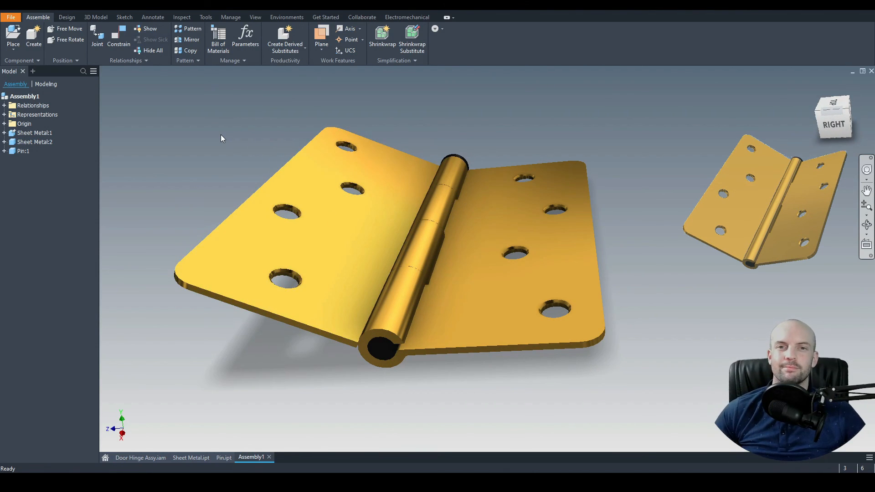